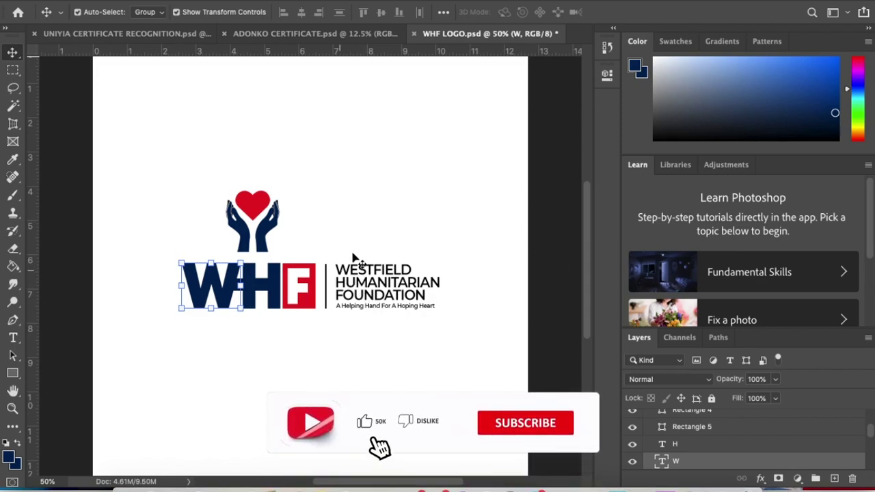
- Select Layer 0 of the WHF logo, clear the layer selection, and bring up the File menu
left_click(375, 234)
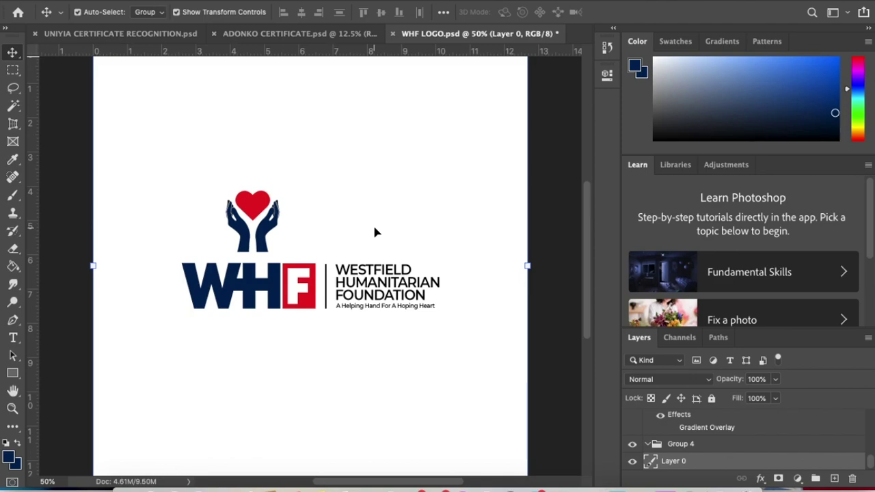
left_click(69, 147)
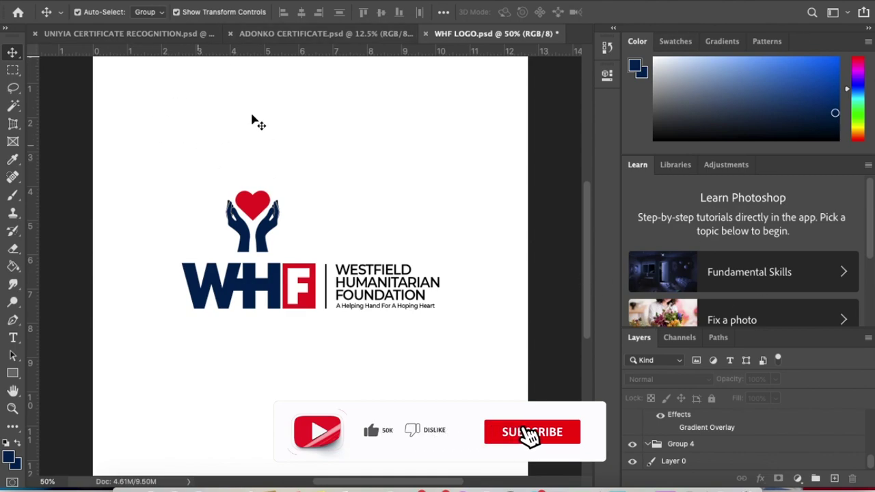
left_click(116, 1)
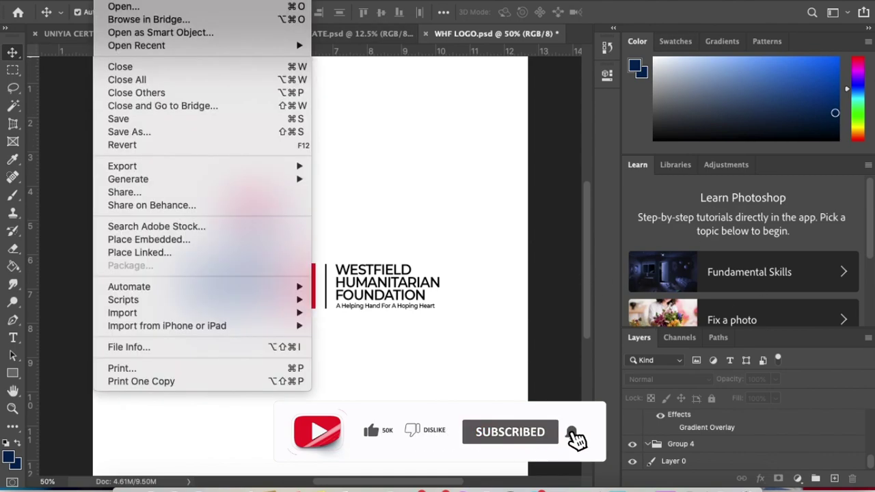
- Create a new 5 × 5 inch white document with Resolution set to 200 pixels/inch
left_click(111, 1)
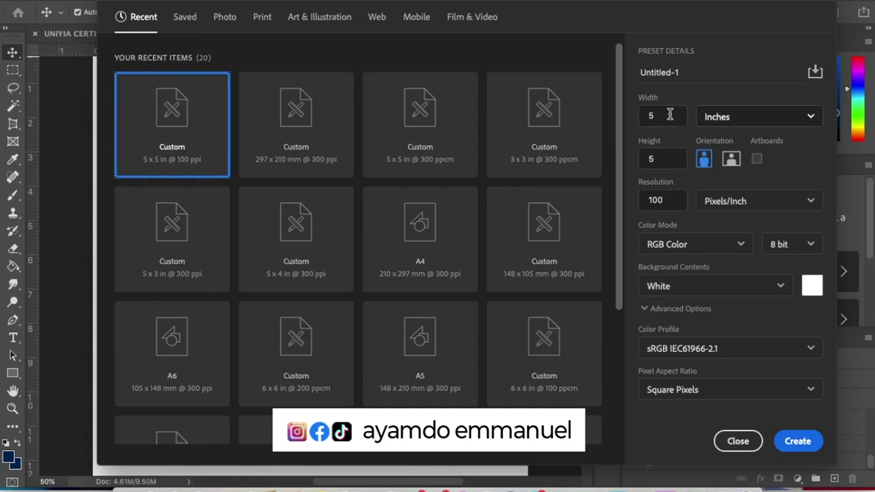
double_click(667, 201)
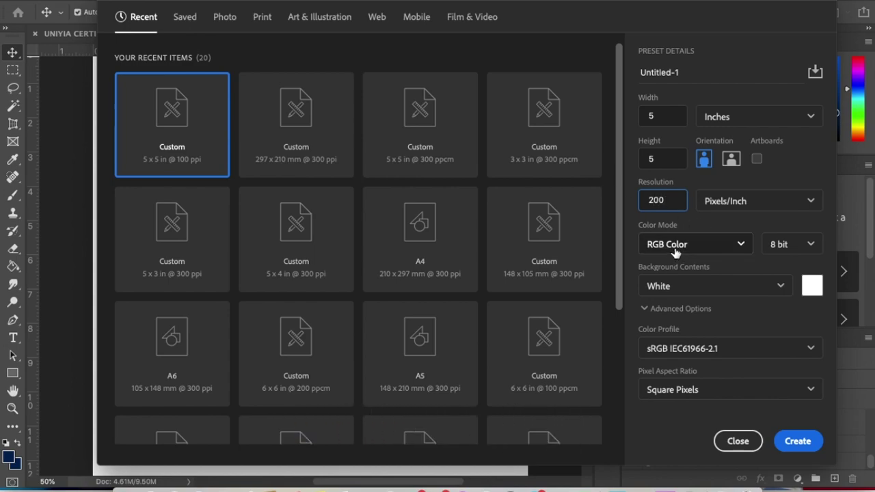
left_click(798, 442)
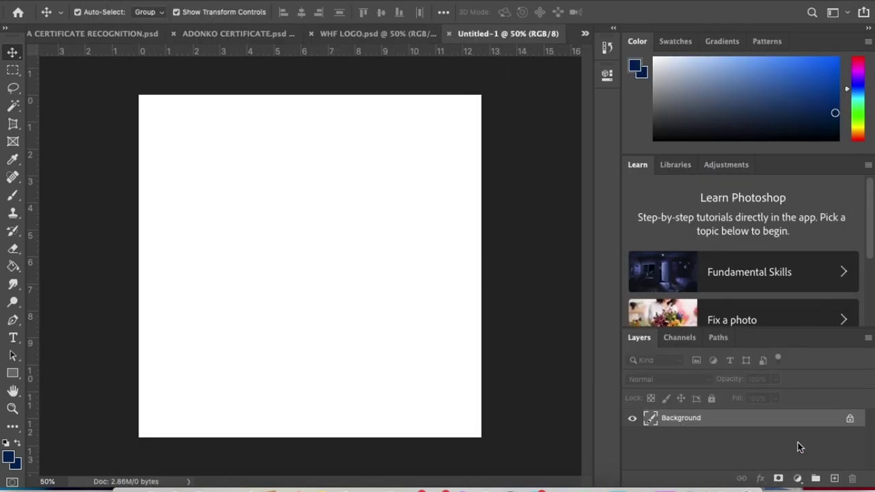
- Convert the Background to Layer 0, then eyedrop the F block's red from WHF LOGO.psd
double_click(744, 419)
left_click(555, 207)
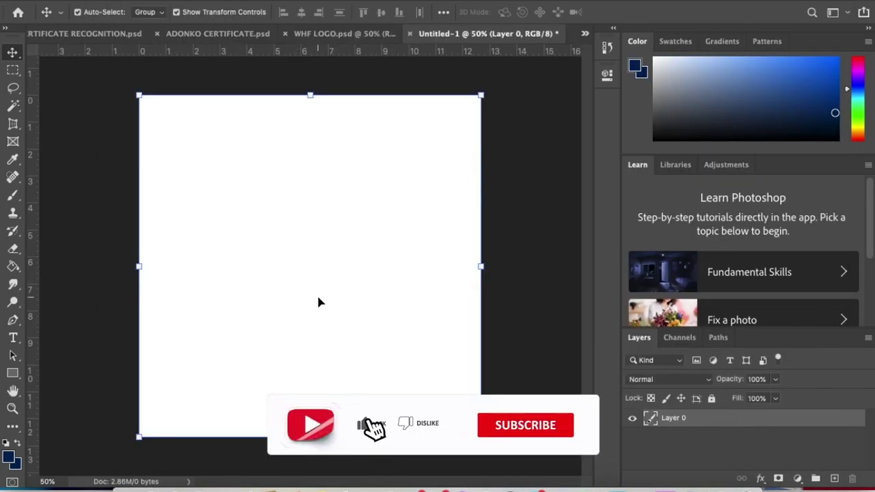
left_click(309, 31)
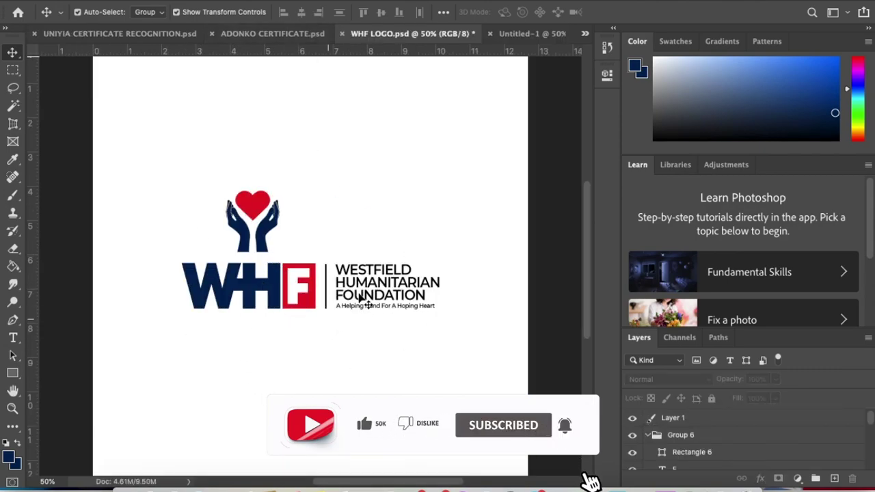
left_click(13, 159)
left_click(315, 283)
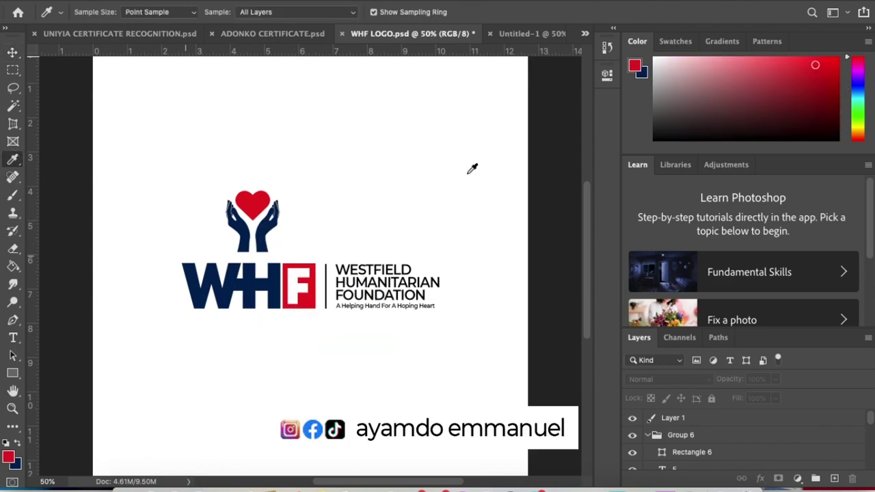
left_click(529, 34)
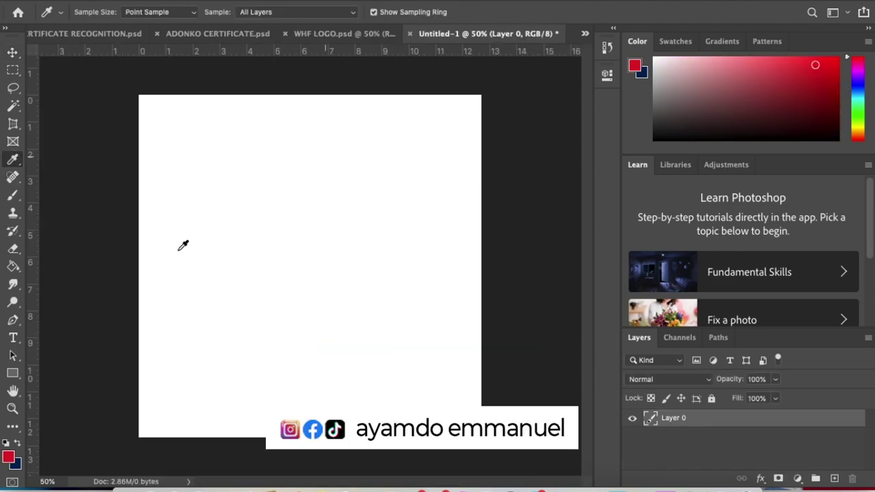
left_click(12, 337)
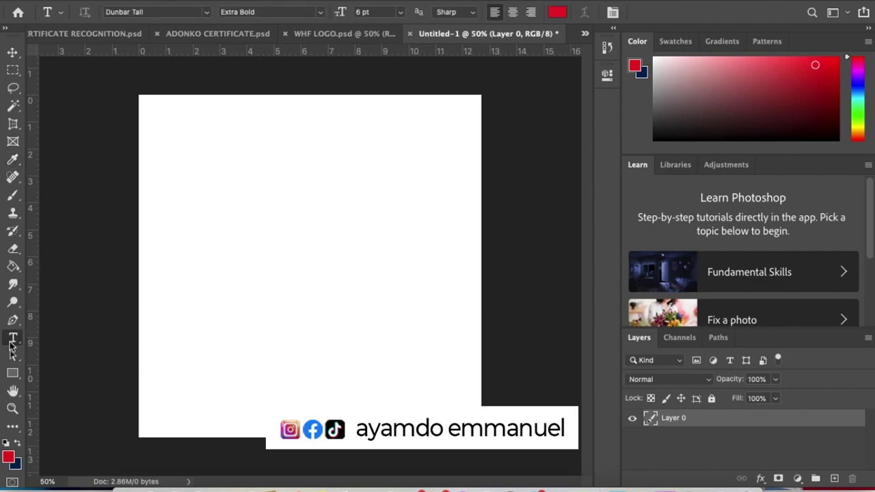
- Type a navy W in Dunbar Tall Extra Bold at 58 pt
left_click(234, 249)
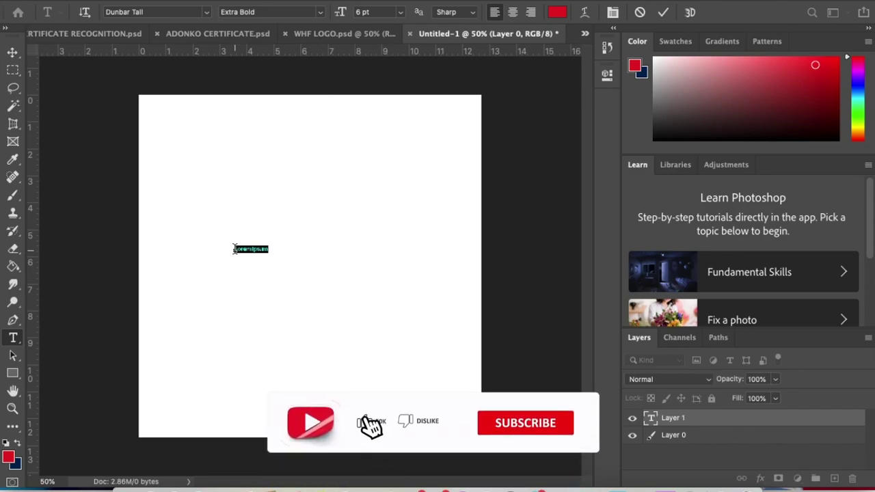
key("BackSpace")
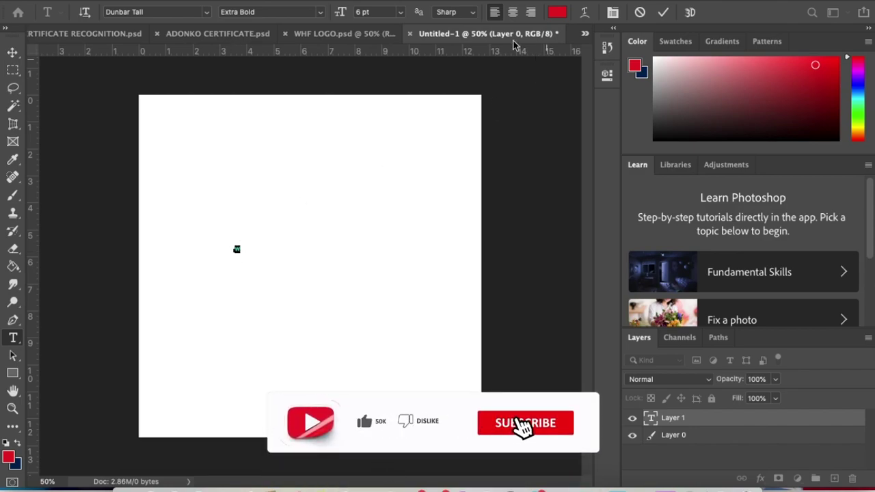
left_click_drag(343, 14, 361, 9)
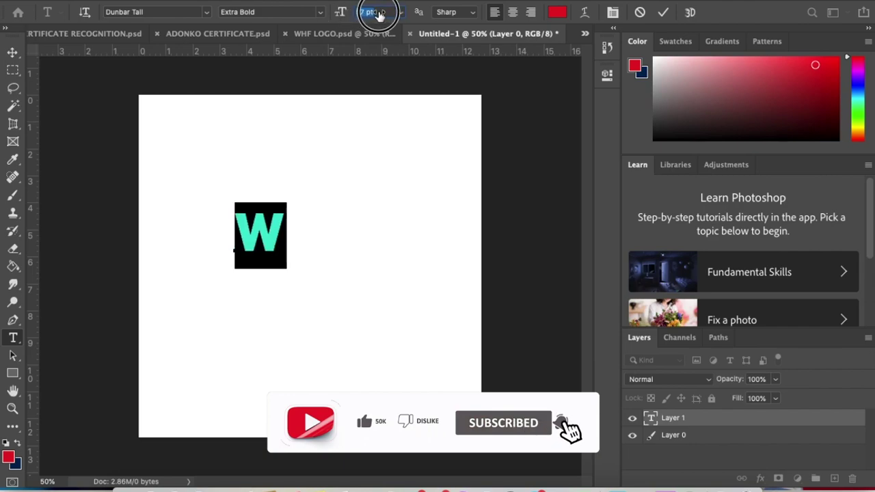
left_click(557, 11)
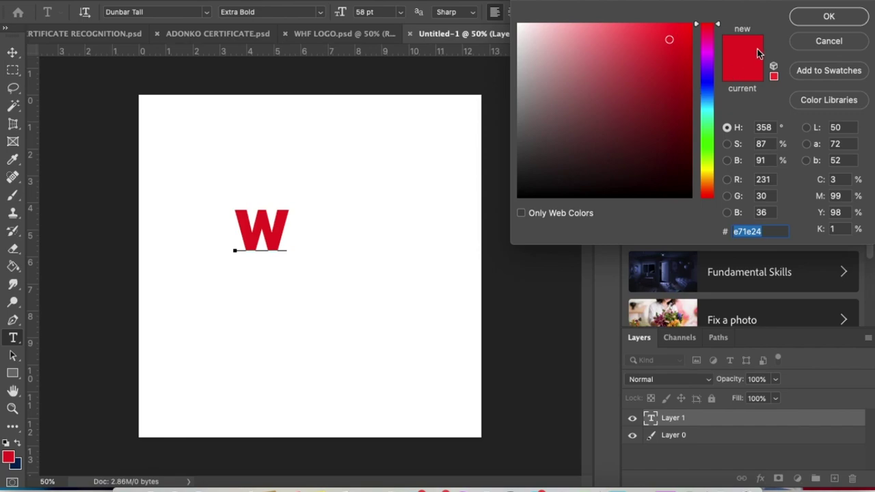
left_click(812, 16)
left_click(21, 443)
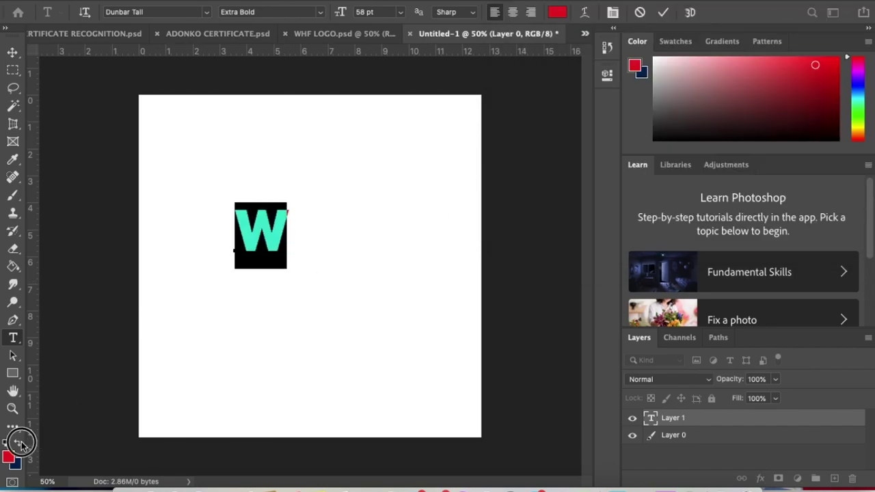
left_click(668, 13)
- Alt-drag a copy of the W to its right, retype it as H, and zoom in
left_click(12, 52)
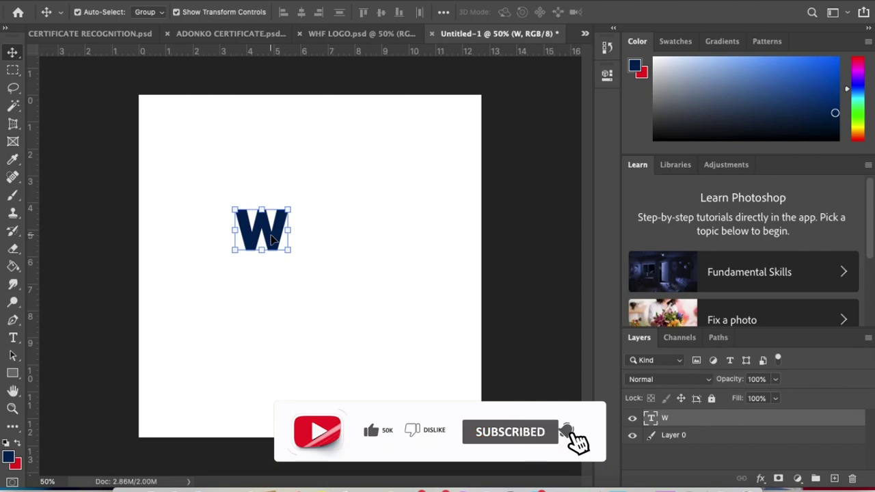
left_click_drag(272, 240, 329, 234)
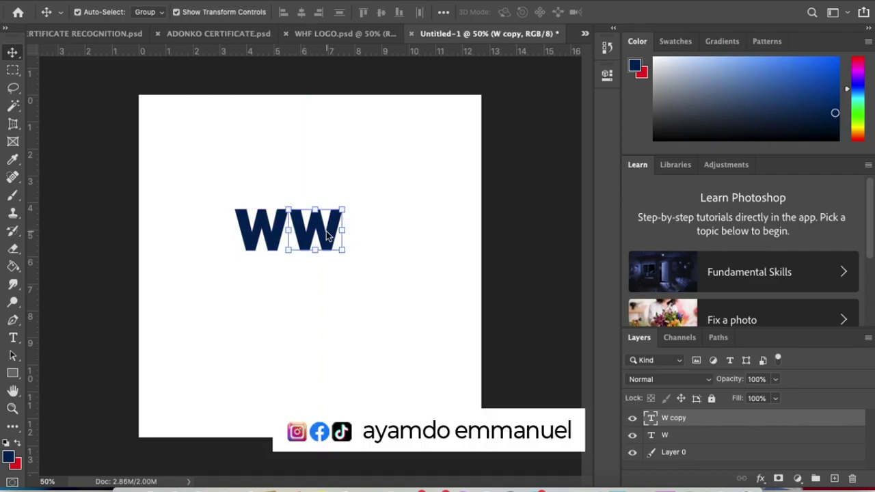
left_click(14, 339)
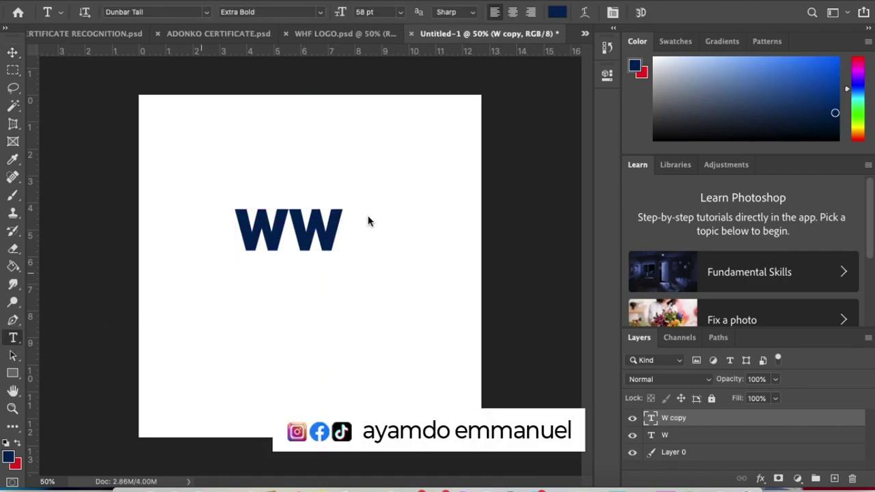
double_click(326, 226)
type("H")
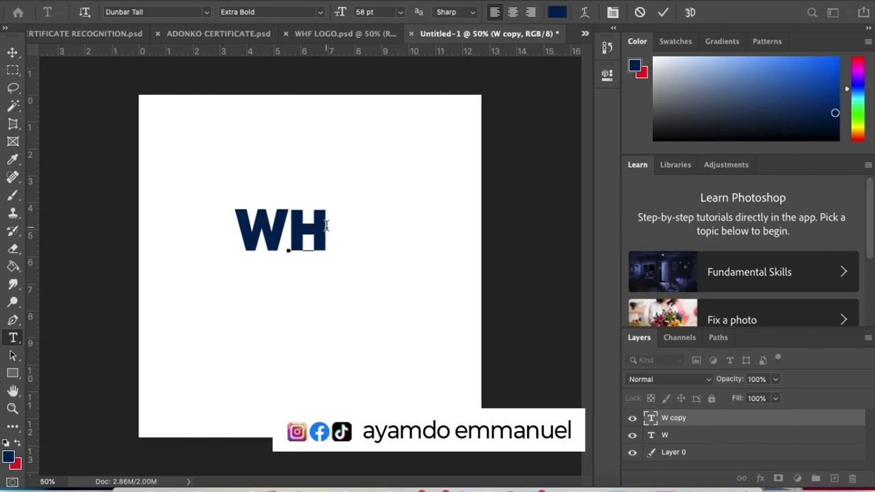
left_click(664, 12)
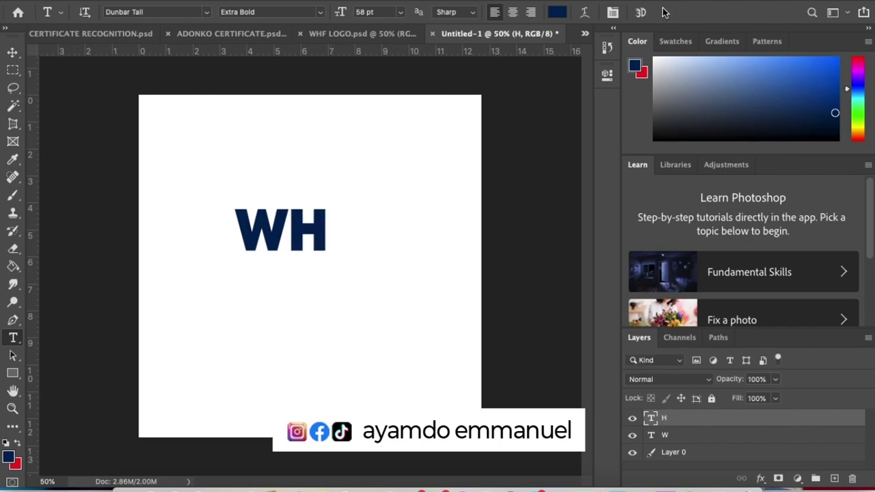
key("ctrl+plus")
left_click(11, 52)
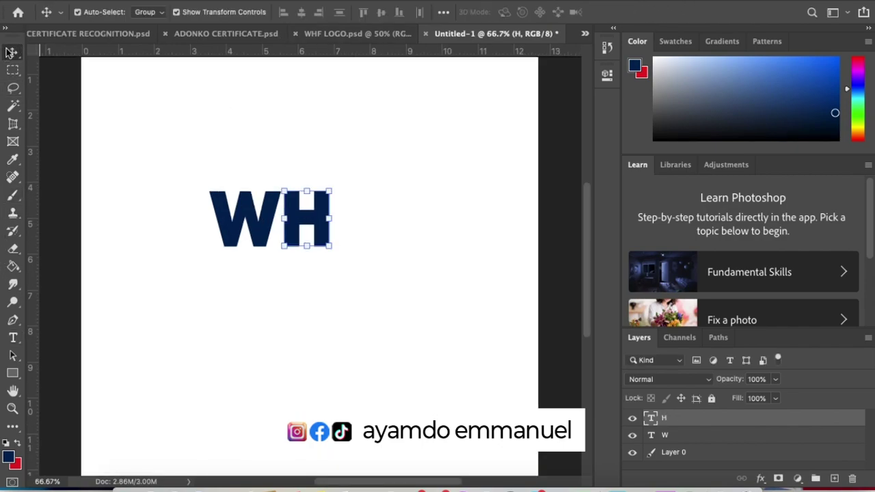
key("ctrl+plus")
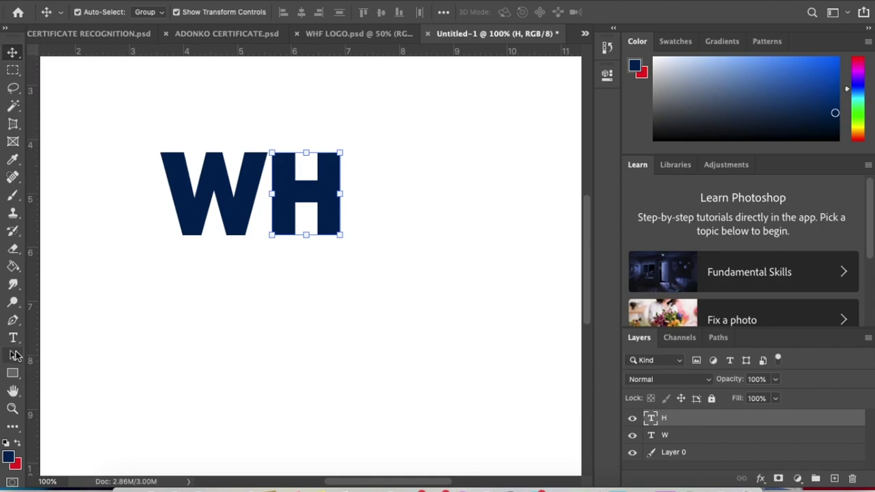
- Draw a rectangle bar across the H with a navy stroke
left_click(12, 373)
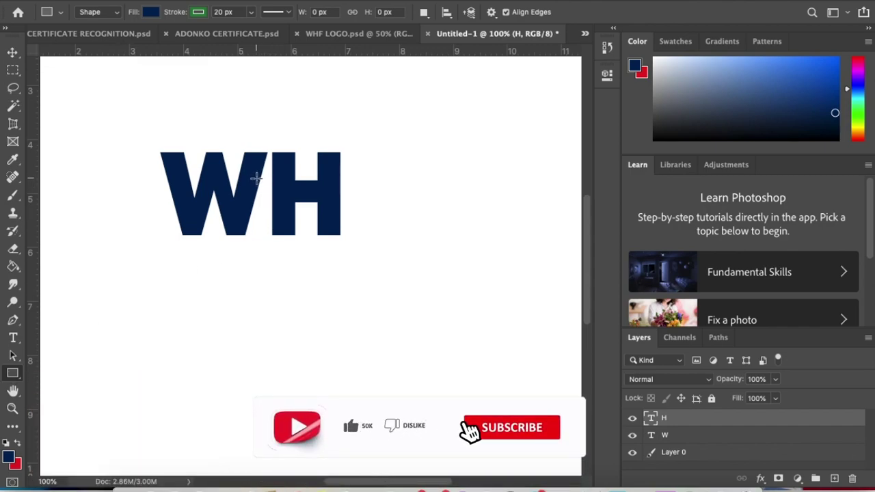
left_click_drag(267, 179, 351, 204)
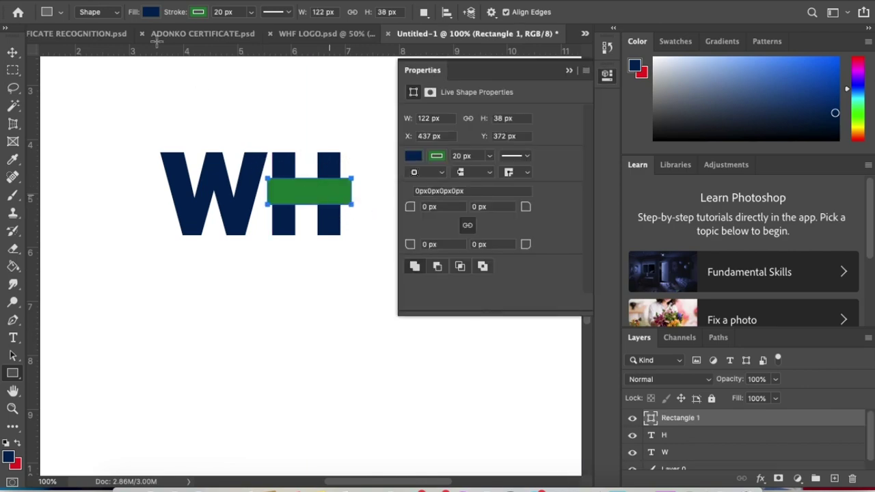
left_click(150, 12)
left_click(119, 76)
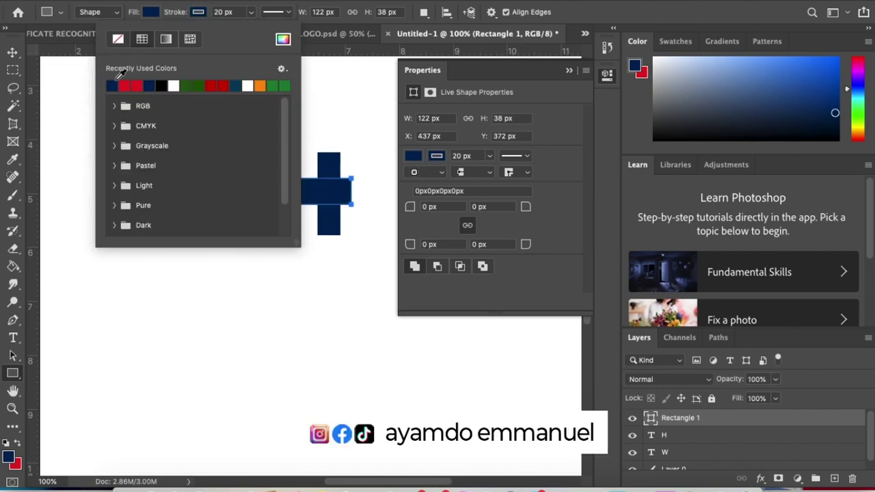
- Shift and stretch the navy bar left toward the W, then commit its placement
left_click(12, 53)
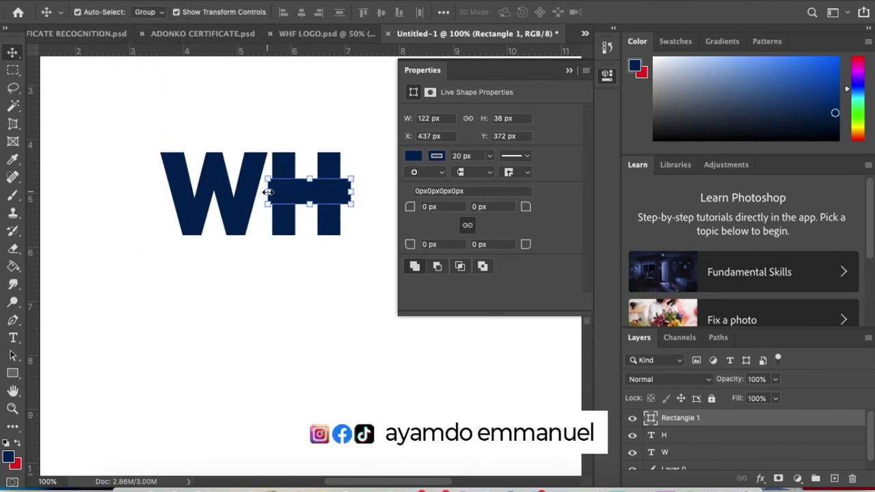
left_click_drag(331, 196, 318, 196)
key("Left")
key("Left")
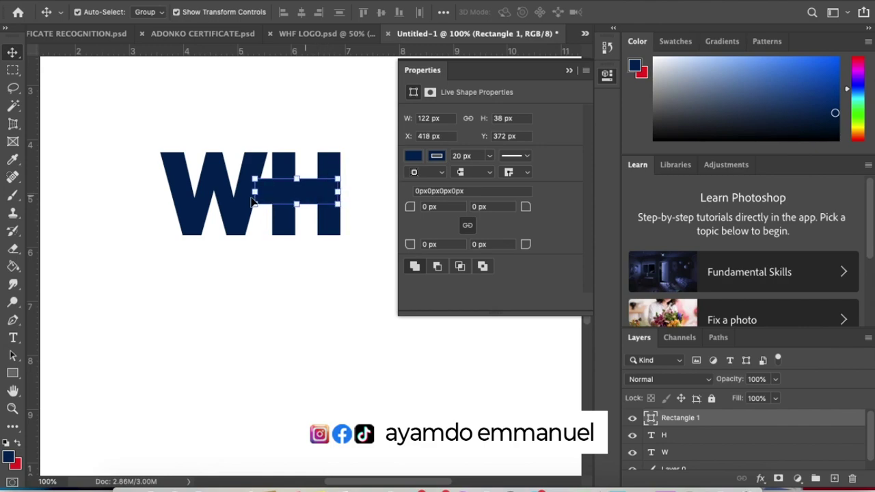
left_click_drag(257, 189, 248, 190)
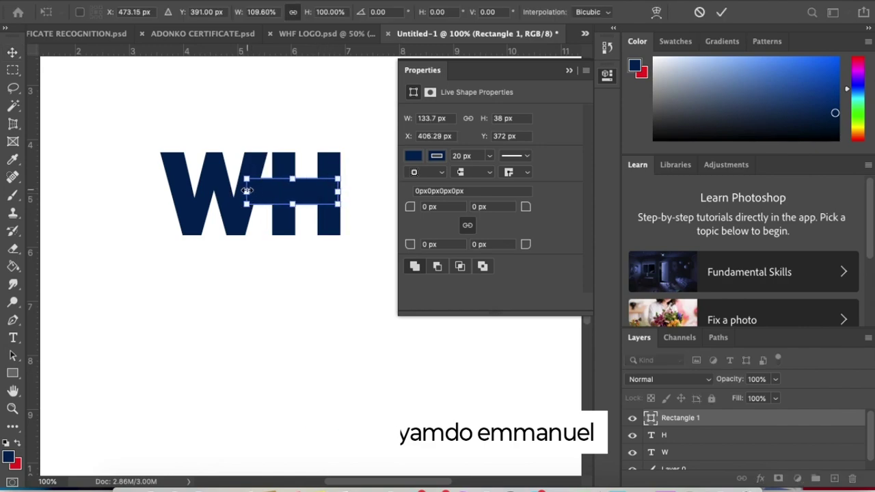
left_click(721, 12)
left_click(569, 70)
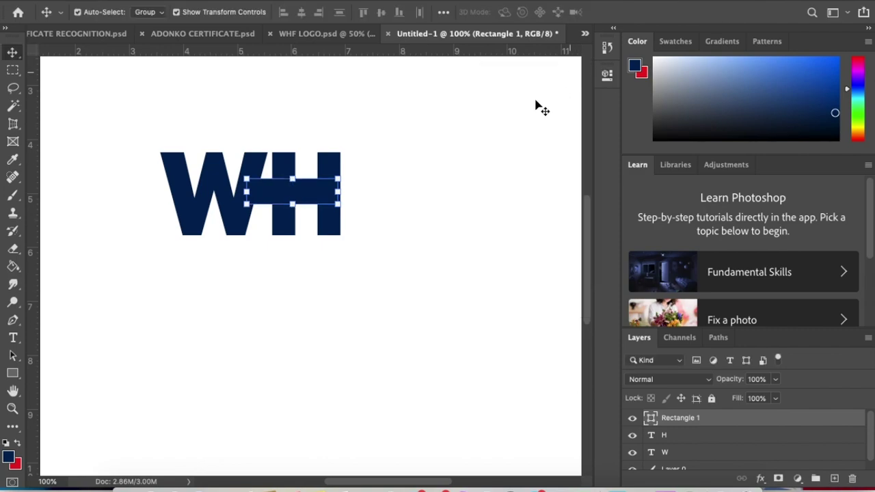
left_click(370, 214)
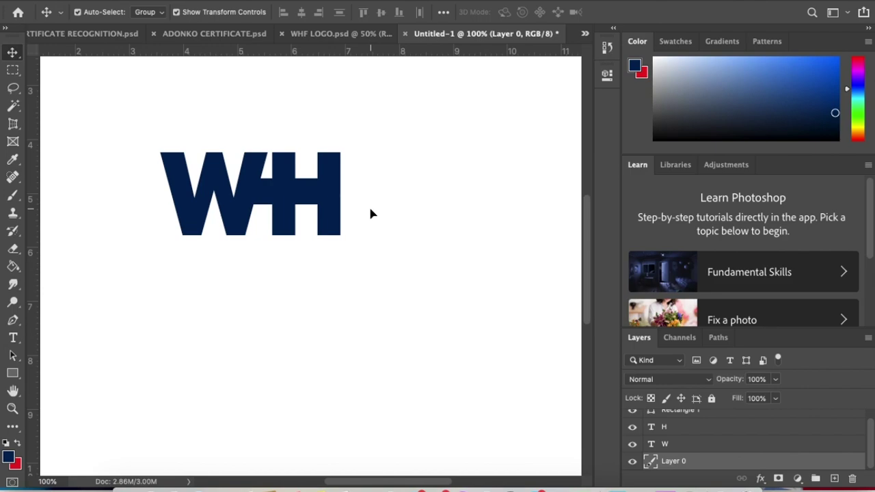
left_click(13, 374)
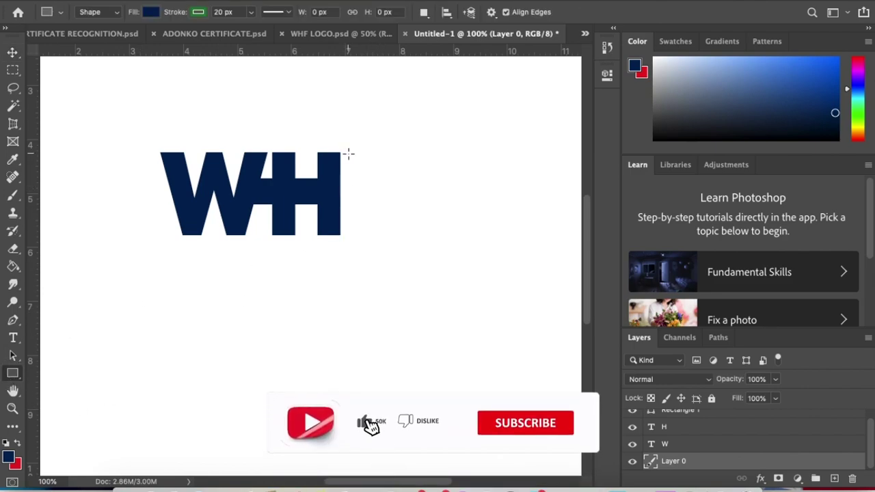
- Draw a 74 × 119 px rectangle right of the H with red fill and red stroke
mouse_move(349, 154)
left_mouse_down()
mouse_move(385, 170)
mouse_move(399, 234)
left_mouse_up()
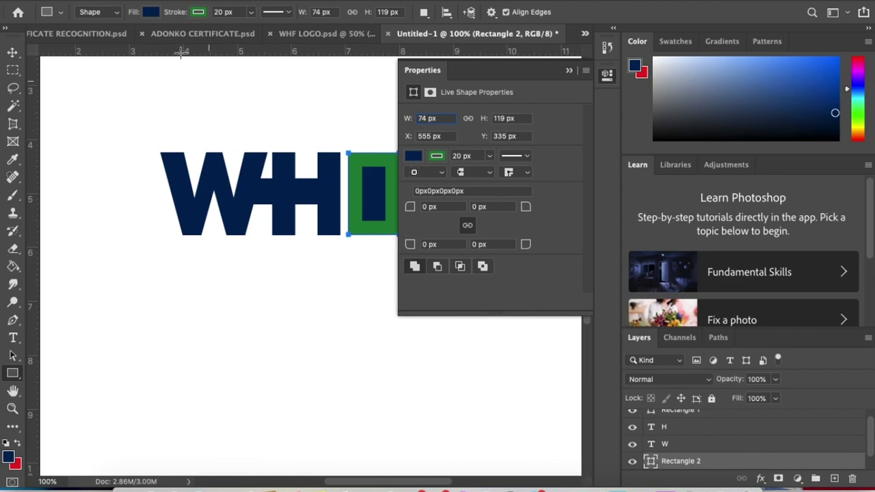
left_click(151, 12)
left_click(82, 84)
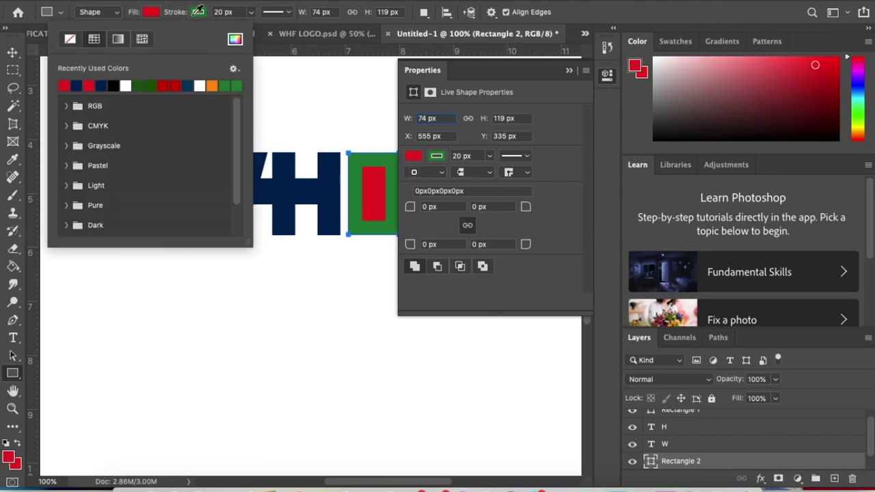
left_click(199, 12)
left_click(112, 84)
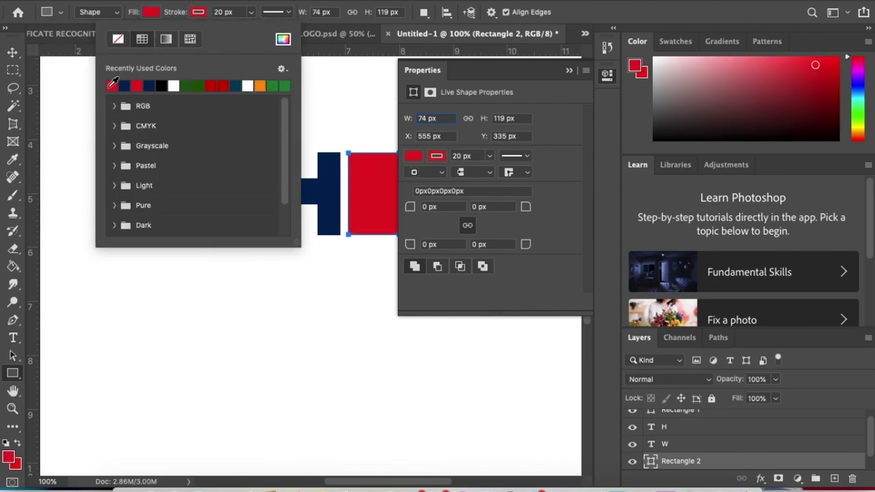
left_click(13, 54)
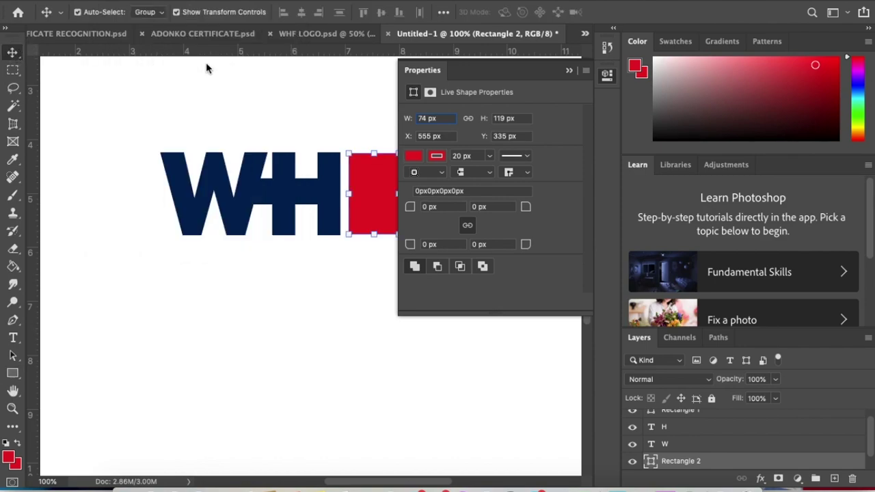
left_click(571, 70)
left_click(474, 91)
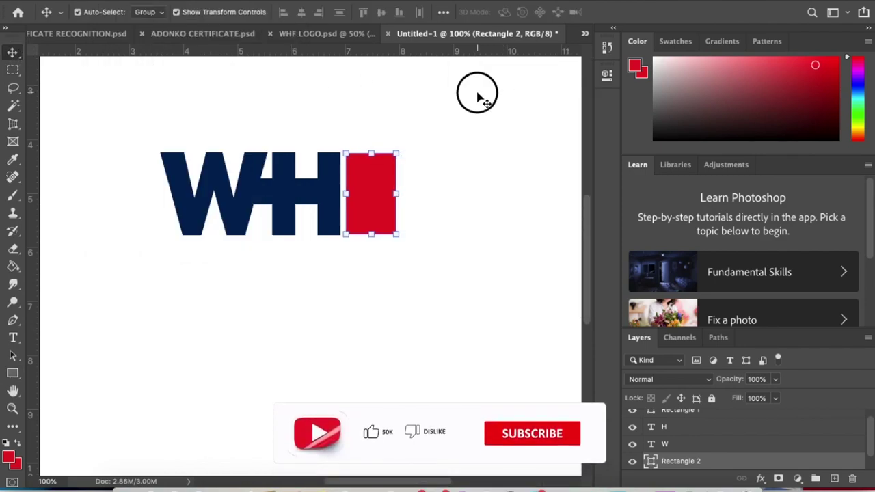
left_click(13, 337)
left_click(13, 53)
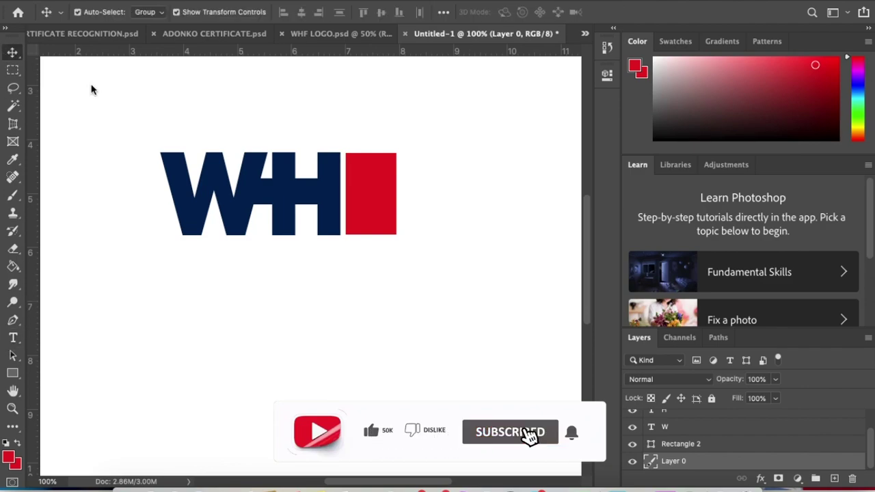
- Duplicate the H to the right of the red block and change it to a 41 pt F
left_click(326, 234)
left_click_drag(325, 231, 471, 220)
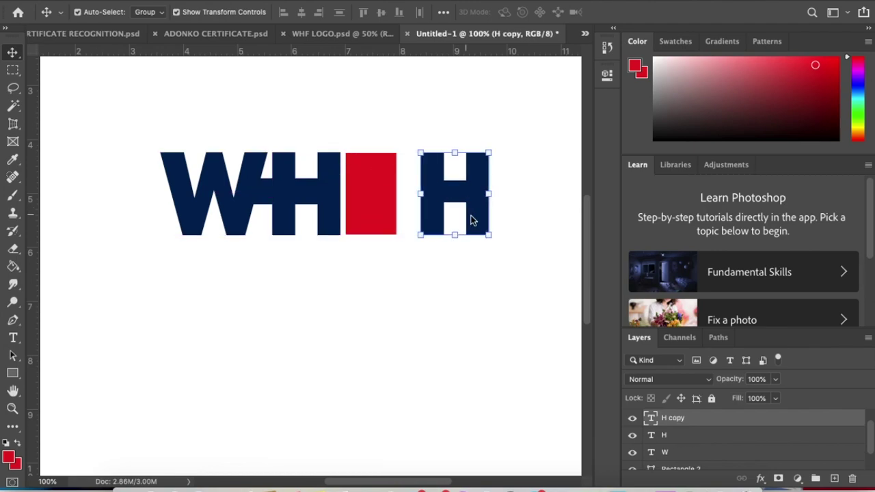
key("t")
left_click(448, 210)
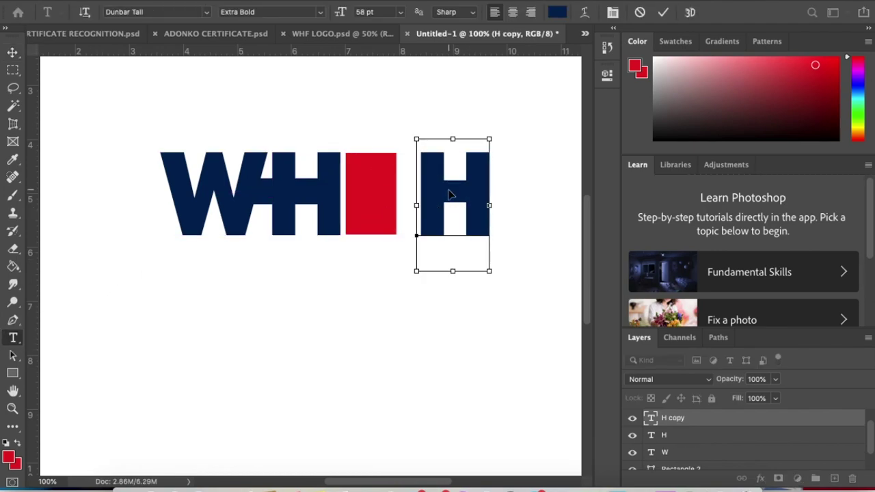
key("BackSpace")
type("F")
key("ctrl+a")
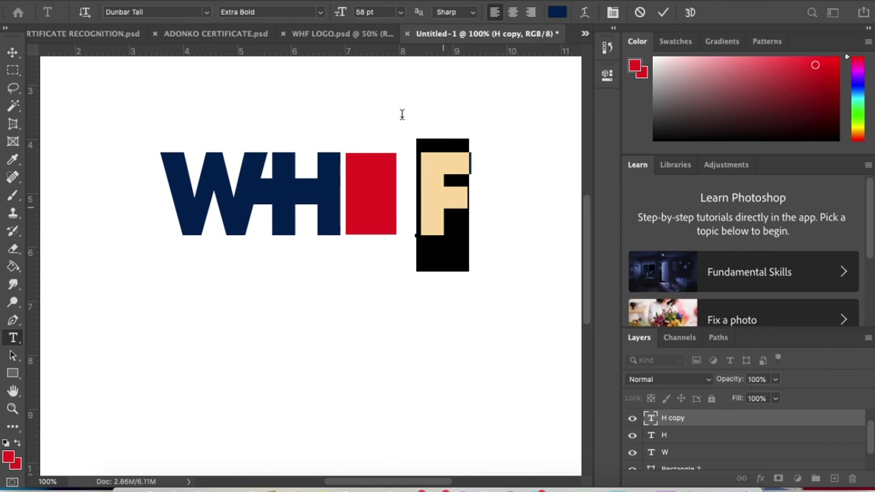
left_click_drag(339, 13, 315, 15)
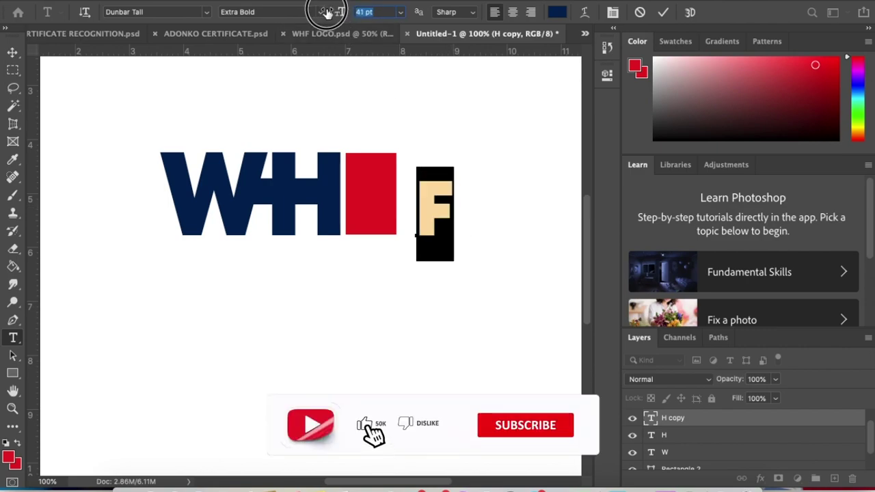
- Move the F into the red block and make its text colour white
left_click_drag(482, 159, 429, 151)
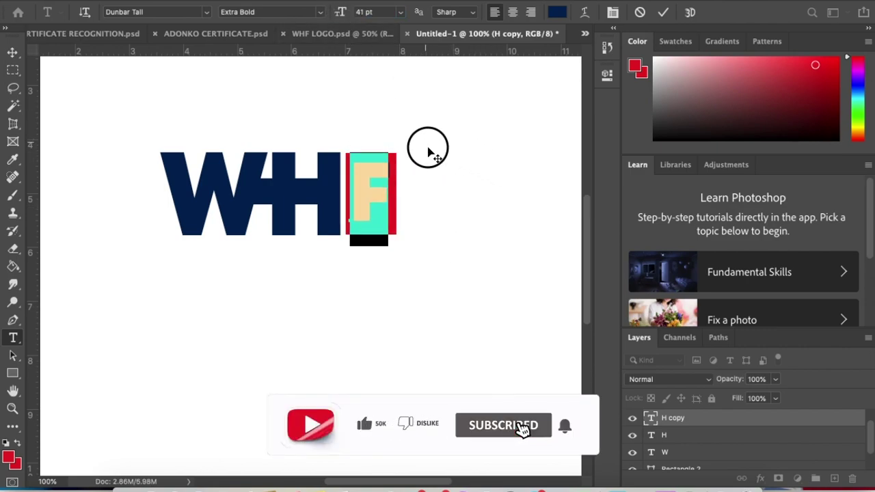
left_click(557, 12)
left_click(433, 136)
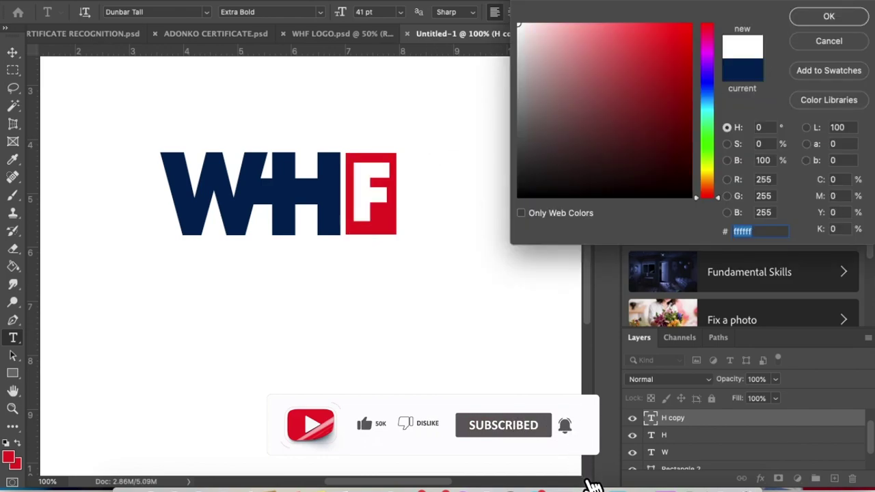
left_click(841, 16)
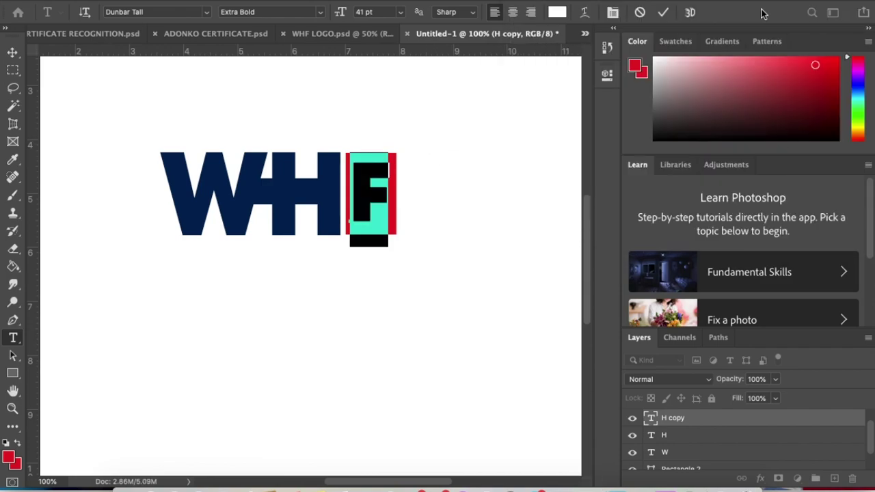
left_click(662, 12)
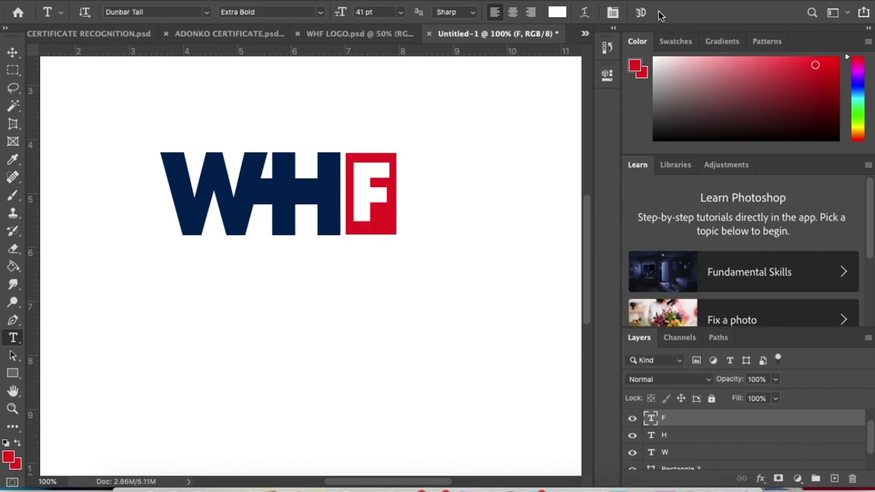
left_click(12, 51)
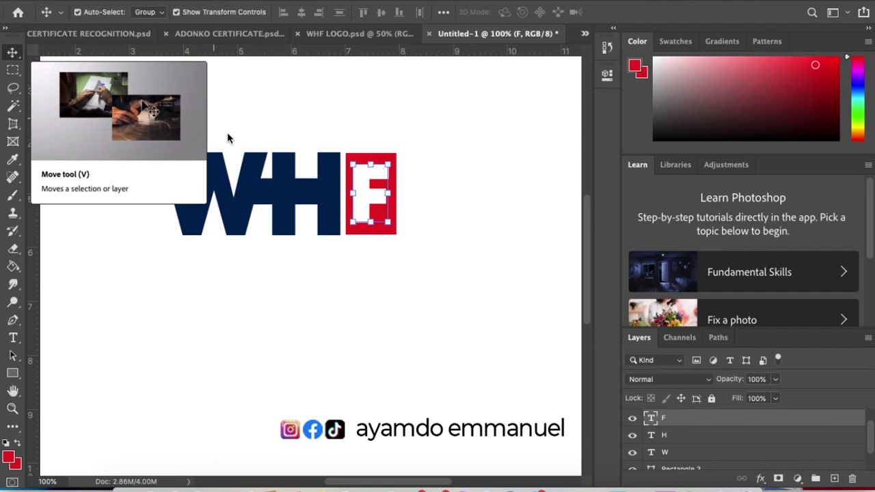
left_click(476, 257)
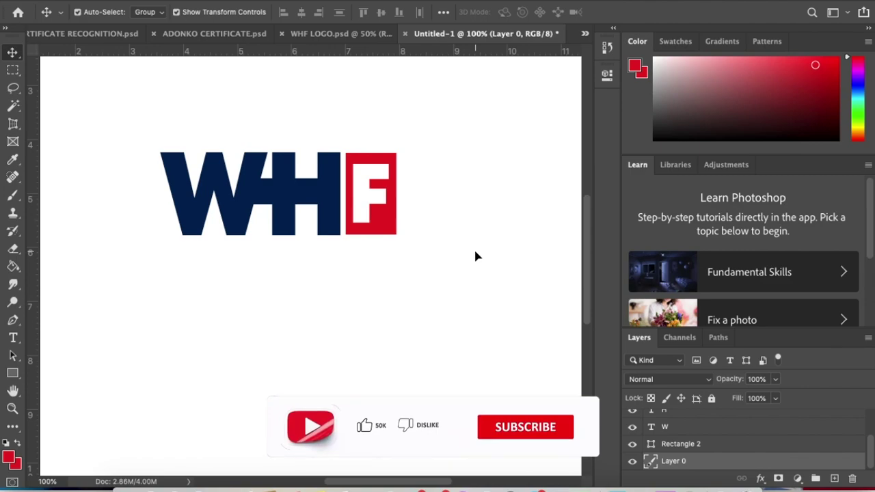
- Select the W, H and F layers together, move them left, and zoom back to 100%
key("super+minus")
key("super+minus")
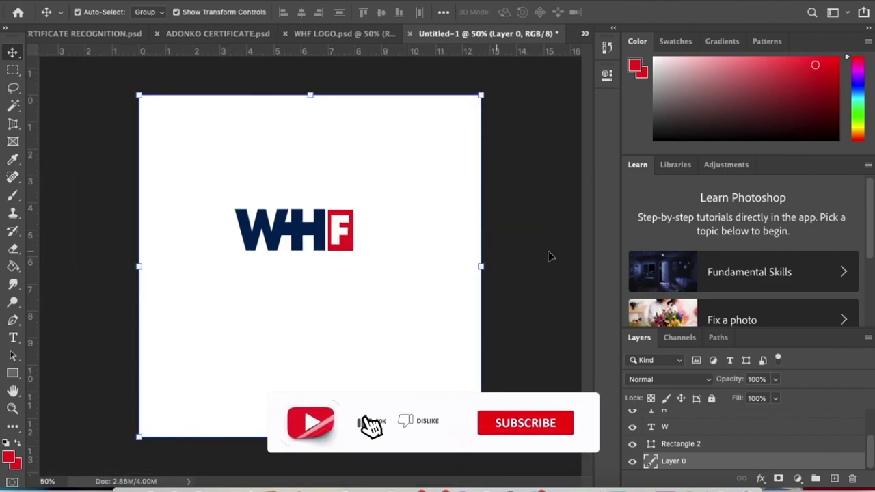
left_click(544, 249)
left_click_drag(103, 183, 445, 278)
left_click(727, 462, "super")
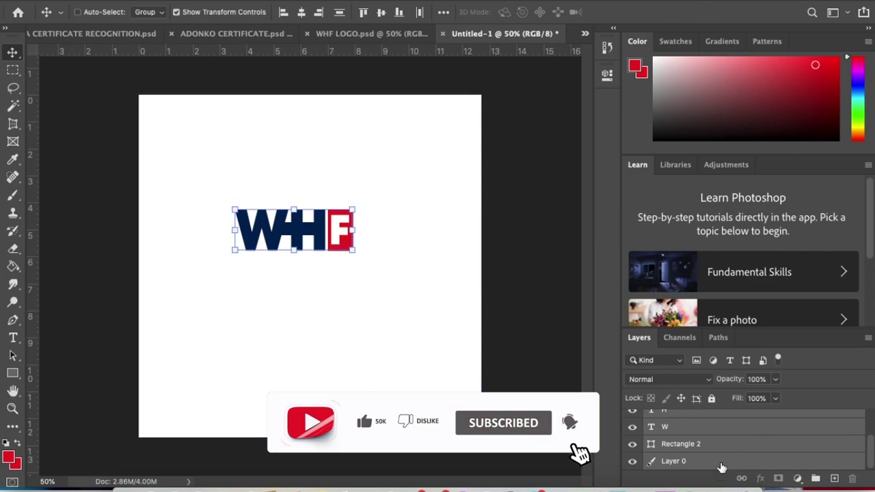
left_click_drag(337, 236, 298, 244)
key("super+equal")
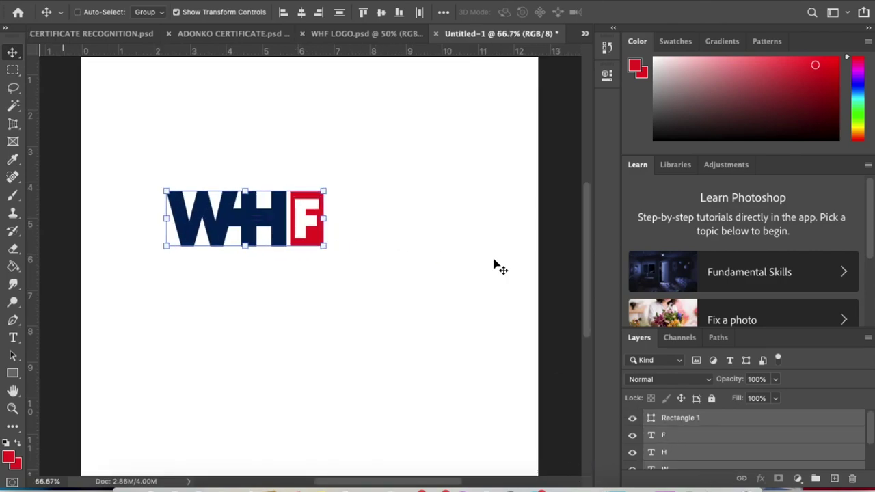
key("super+equal")
left_click(476, 303)
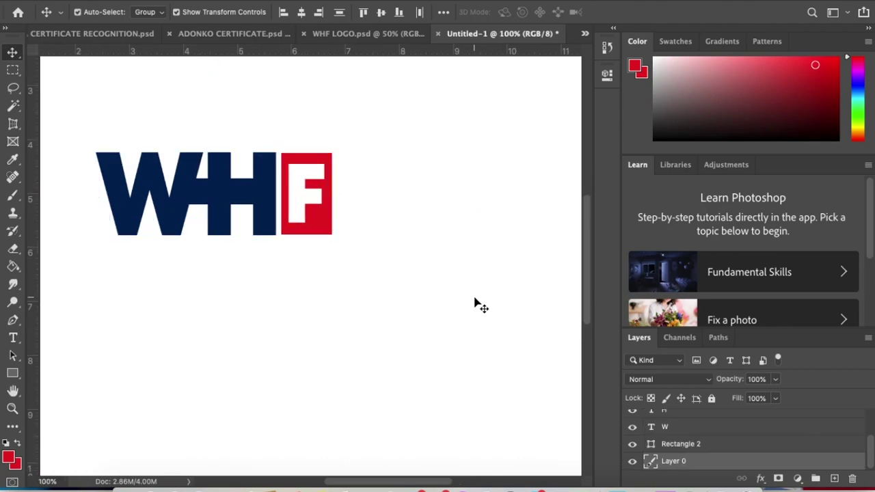
left_click(14, 338)
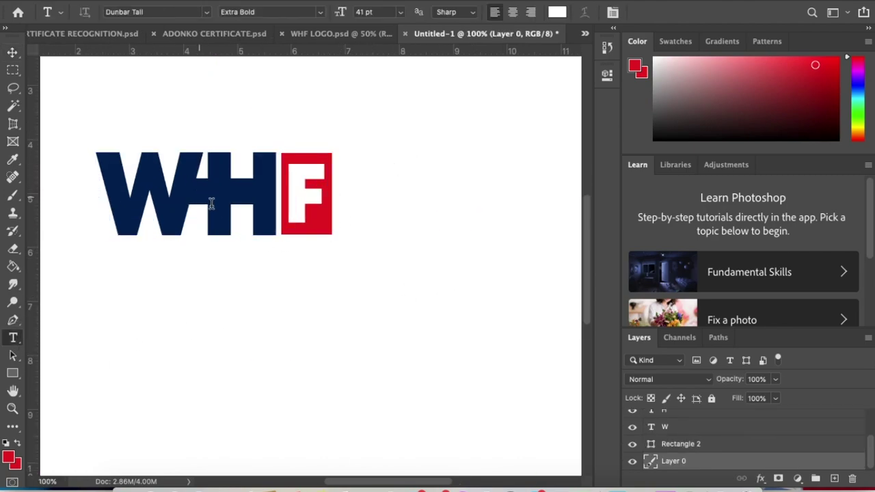
- Add WESTFIELD right of the F in navy sampled from the W, Montserrat SemiBold 12 pt
left_click(363, 172)
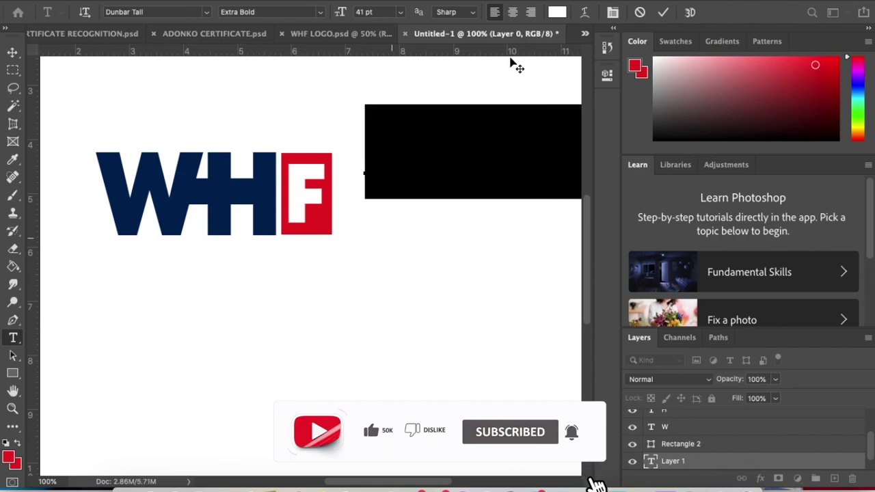
left_click(558, 13)
left_click(230, 188)
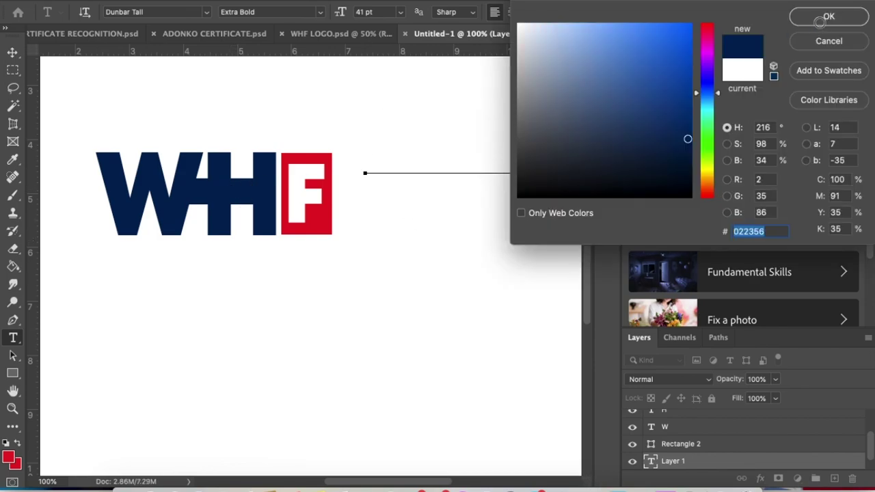
left_click(822, 20)
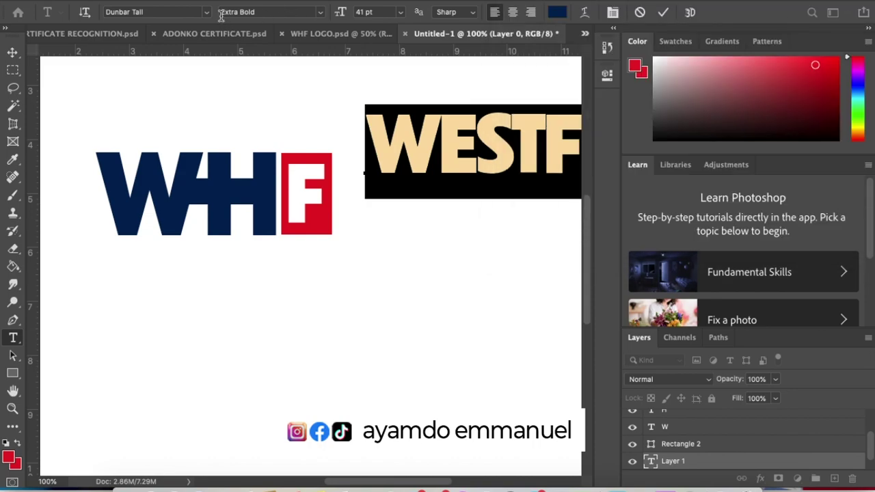
left_click(207, 13)
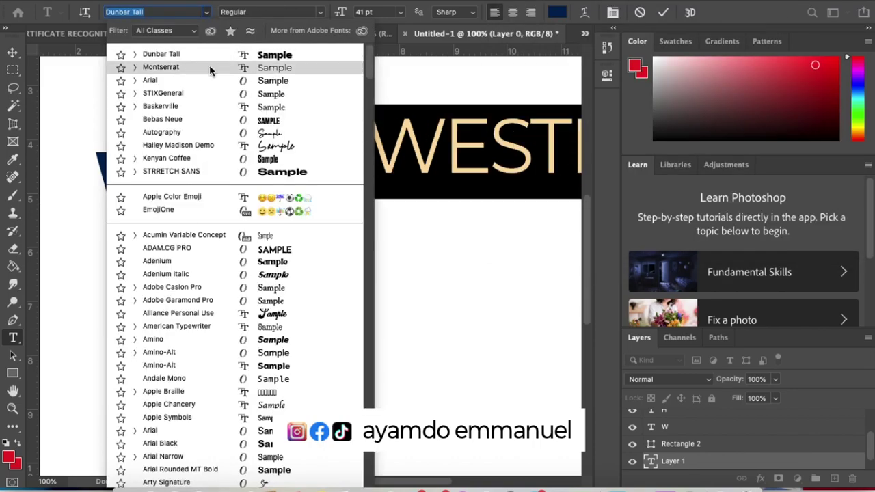
left_click(210, 68)
left_click_drag(340, 12, 316, 11)
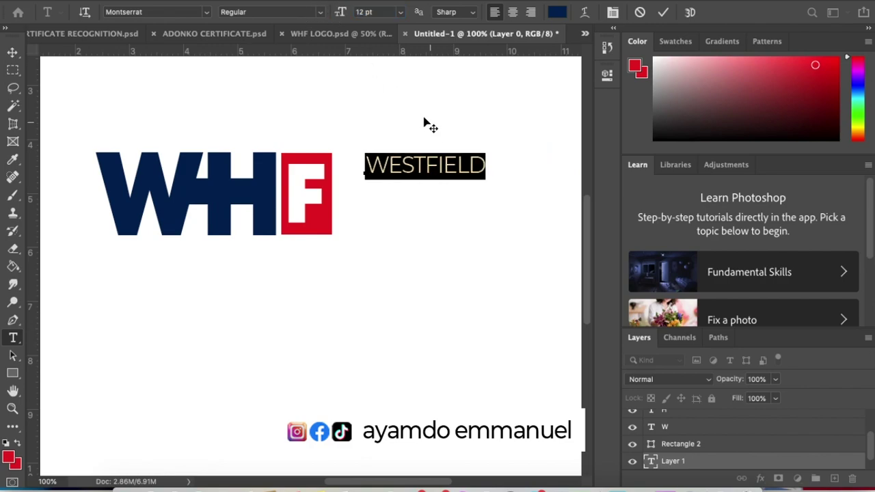
left_click(321, 12)
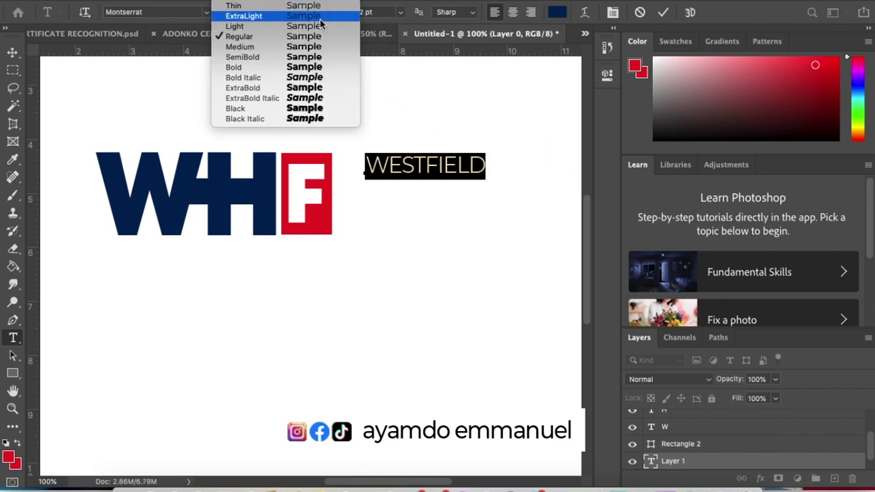
left_click(299, 57)
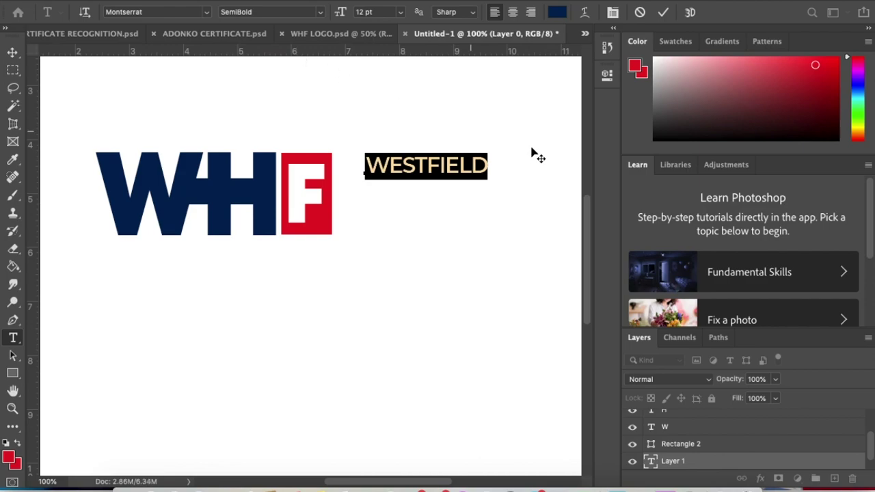
left_click(660, 14)
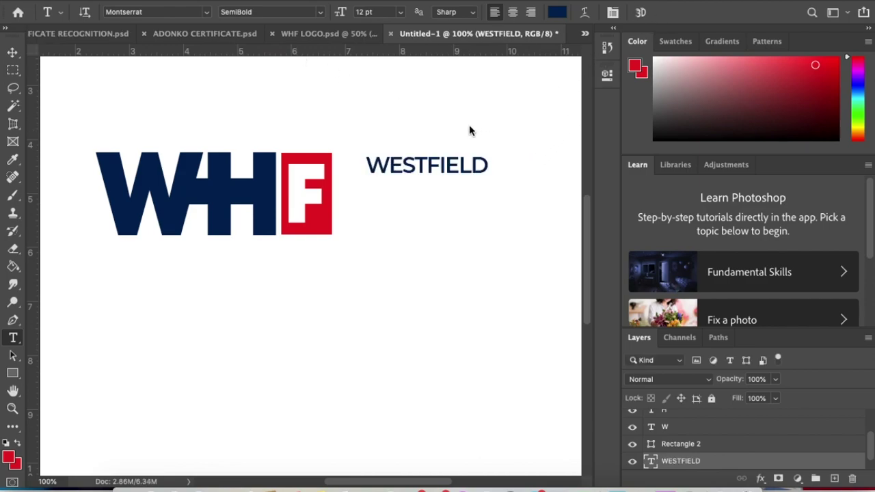
- Alt-drag a copy of WESTFIELD just below it and retype the copy as HUMANITARIAN
key("v")
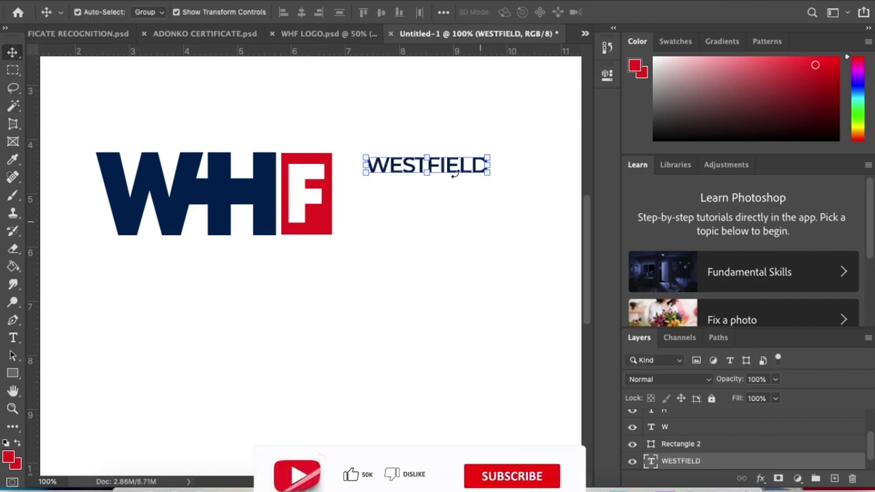
left_click_drag(451, 168, 449, 184)
left_click(13, 338)
left_click(433, 181)
key("ctrl+a")
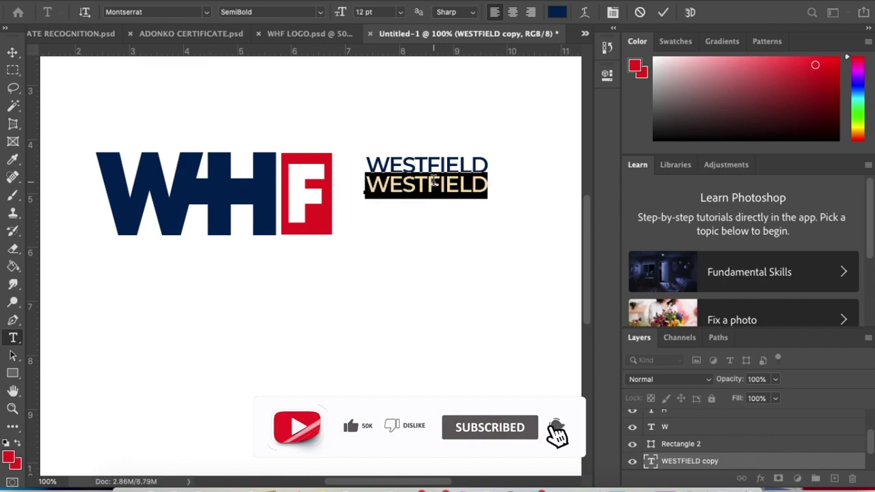
type("HUMANI")
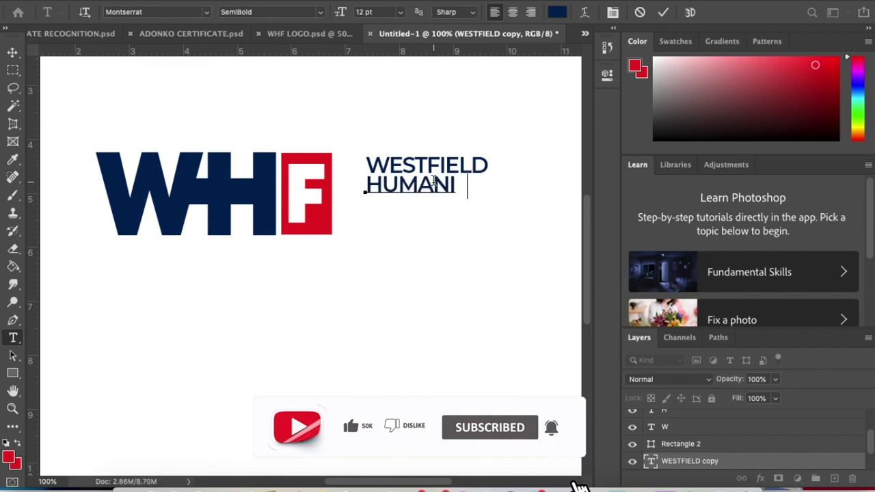
type("TARIAN")
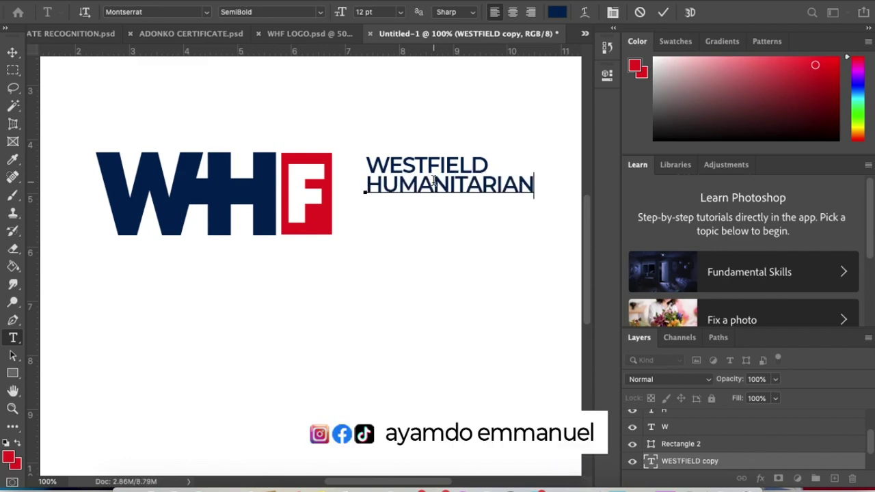
left_click(10, 54)
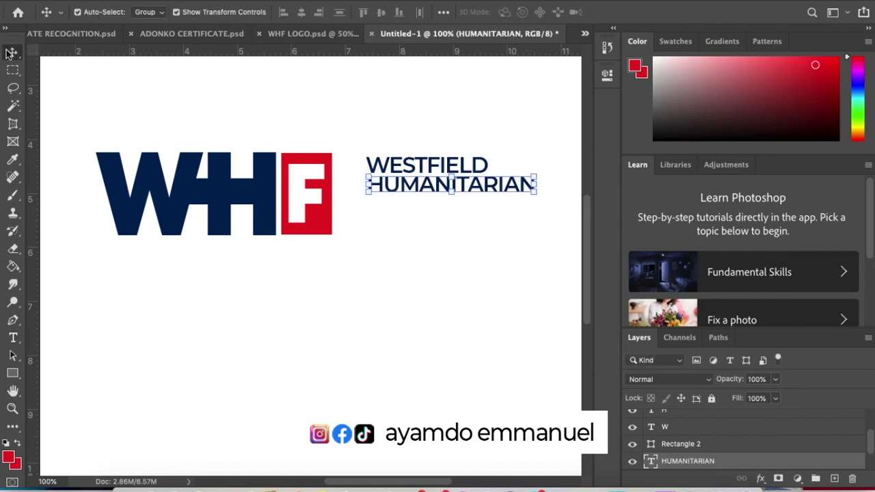
left_click(260, 350)
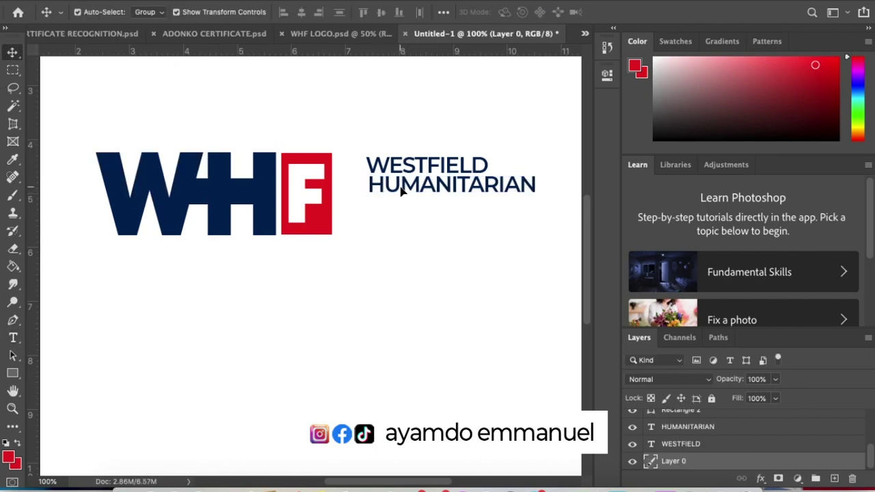
- Duplicate the HUMANITARIAN line onto a third line just below it
left_click_drag(402, 195, 404, 211)
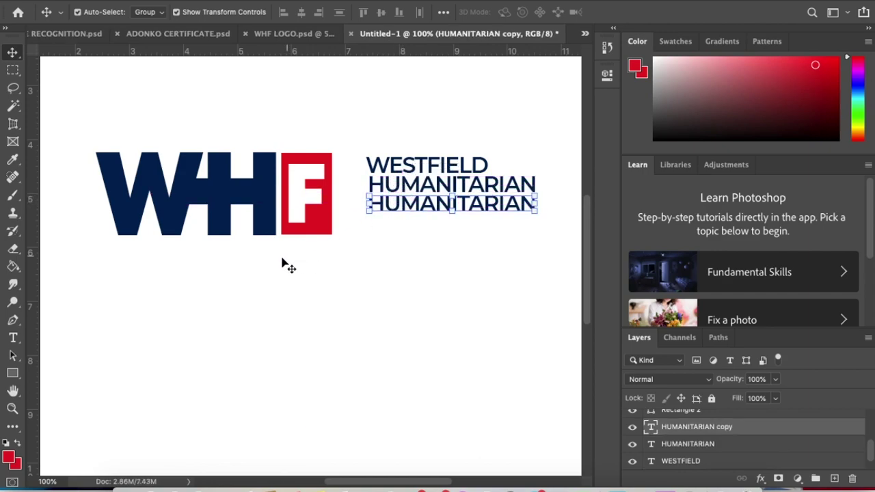
key("Up")
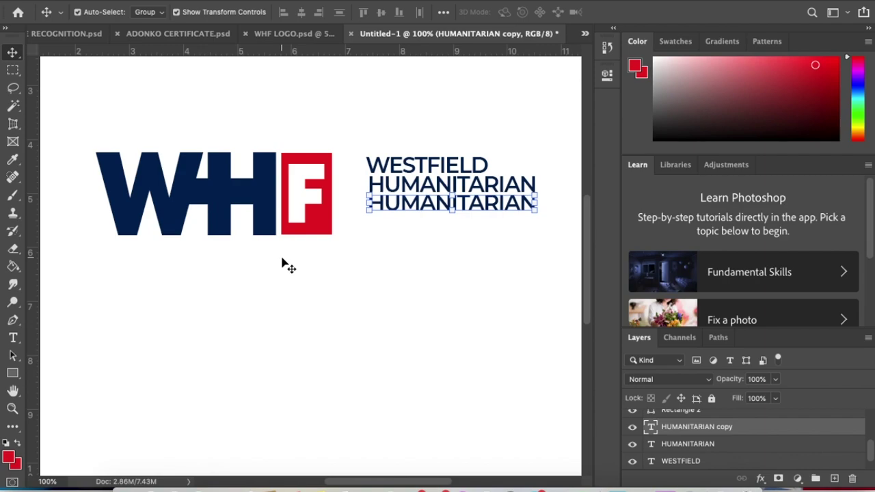
left_click(287, 298)
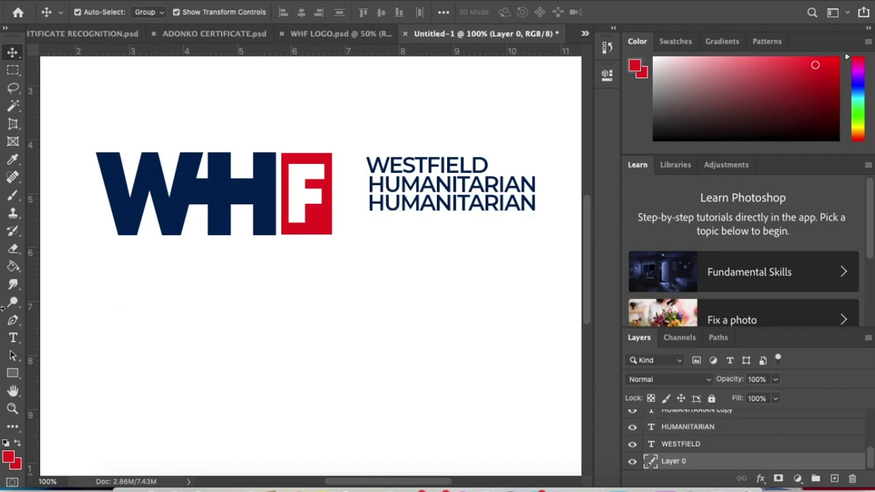
- Replace the copied line's text with FOUNDATION and commit it
left_click(12, 337)
left_click(420, 198)
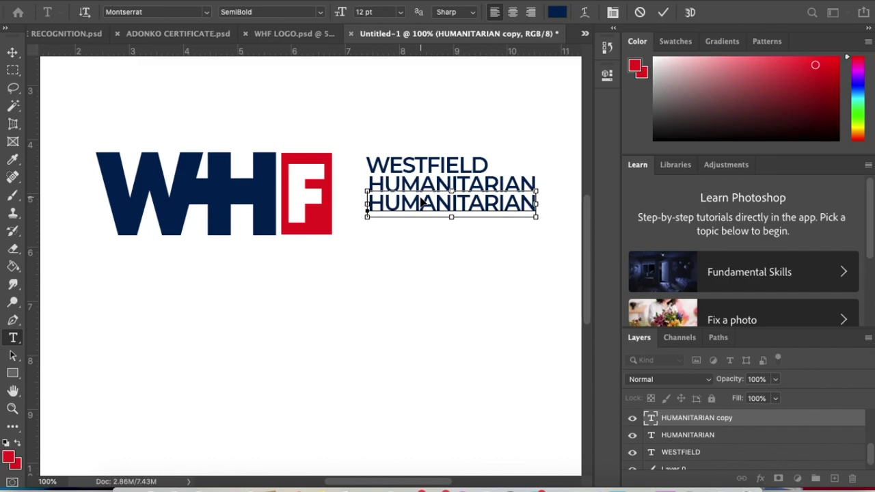
double_click(421, 199)
type("F")
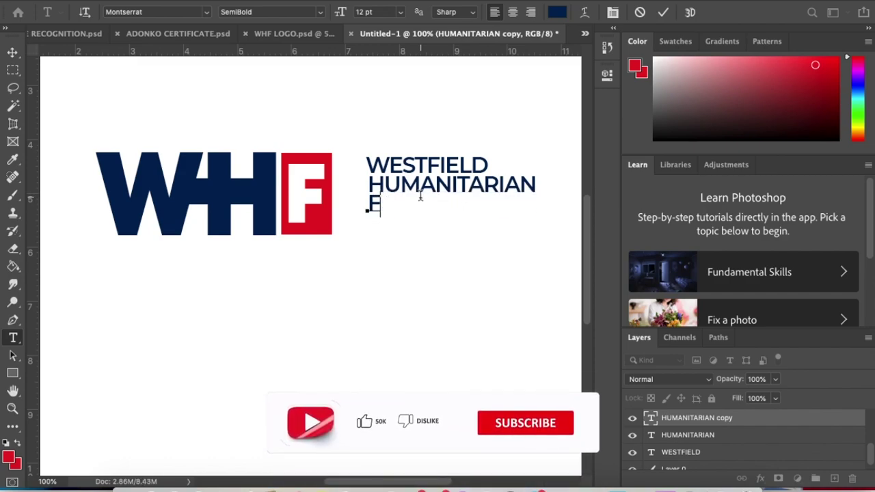
type("OUNDAT")
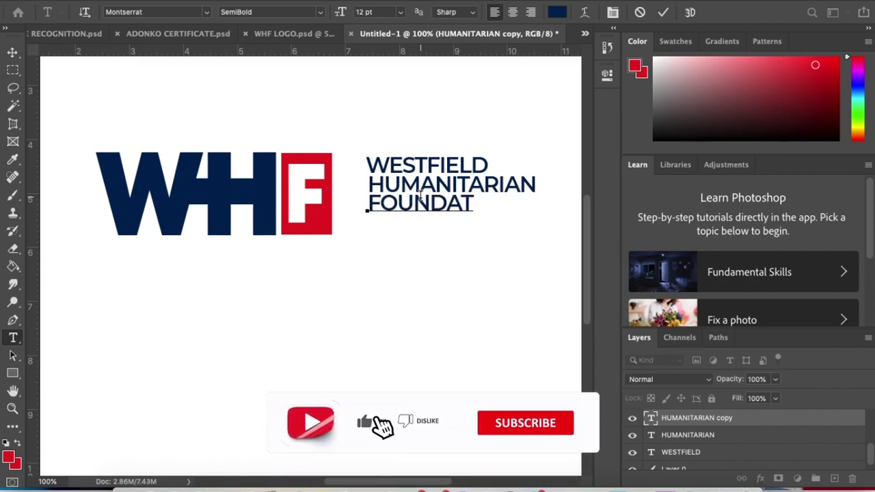
type("ION")
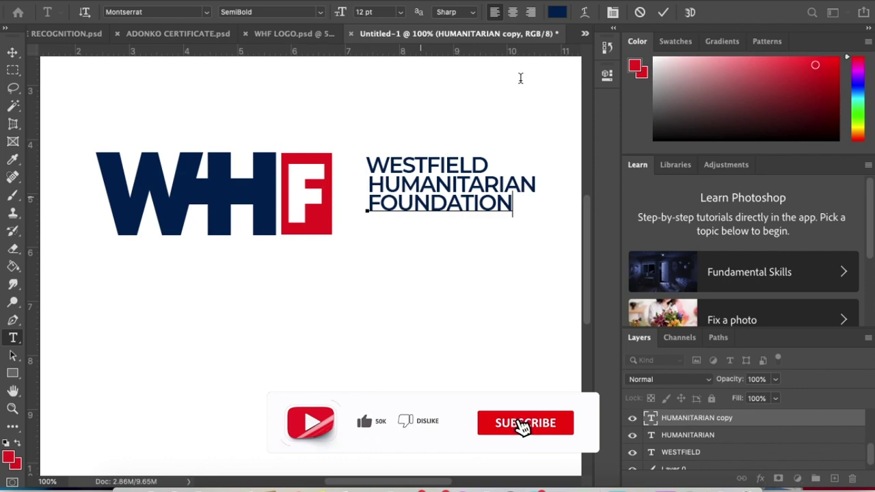
left_click(663, 12)
left_click(11, 56)
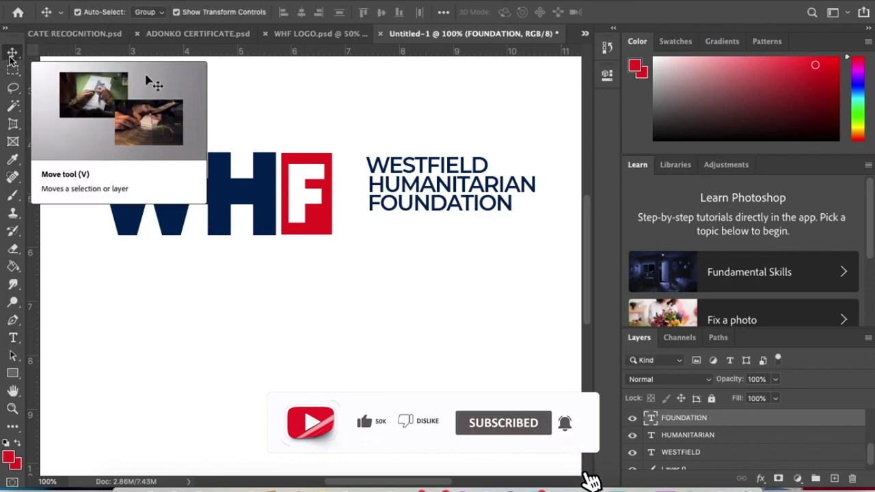
left_click(11, 336)
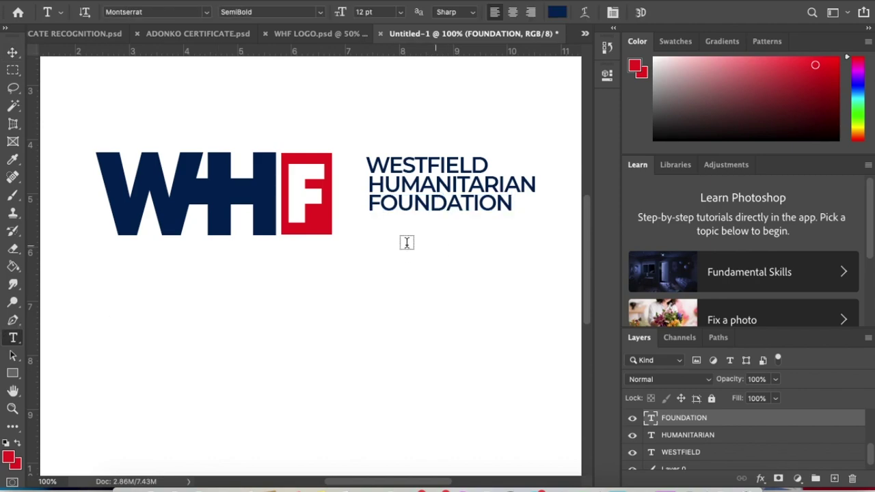
- Type the tagline 'A helping hand for a hoping heart' below the logo
left_click(331, 307)
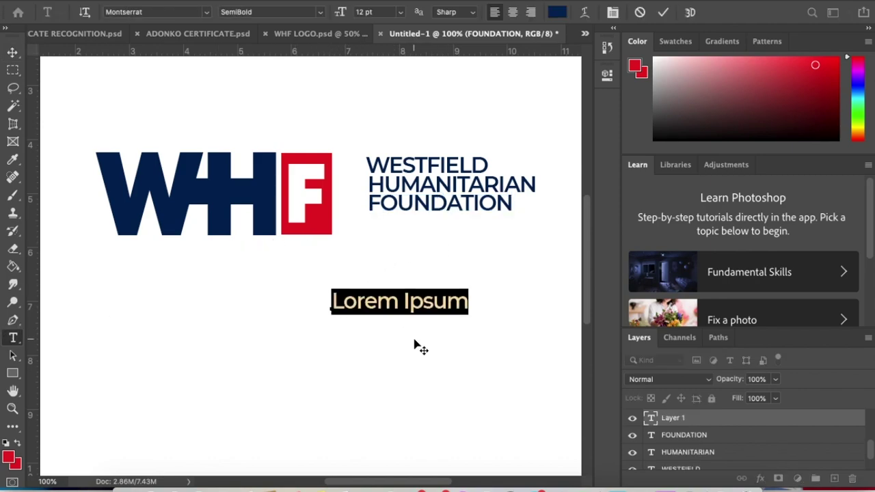
type("A hel")
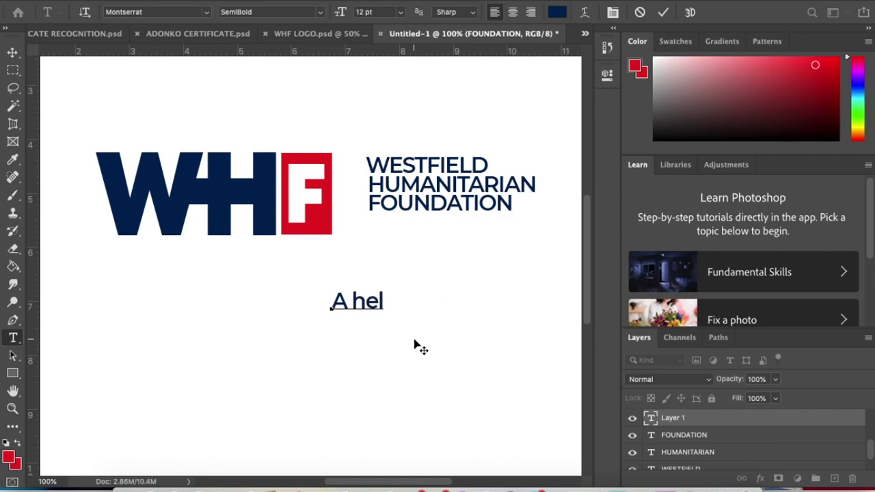
type("p")
key("BackSpace")
key("BackSpace")
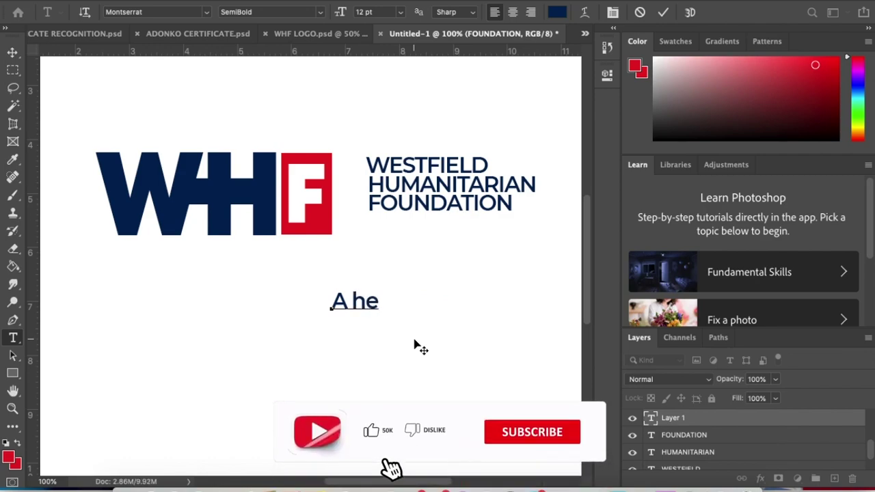
type("lpin")
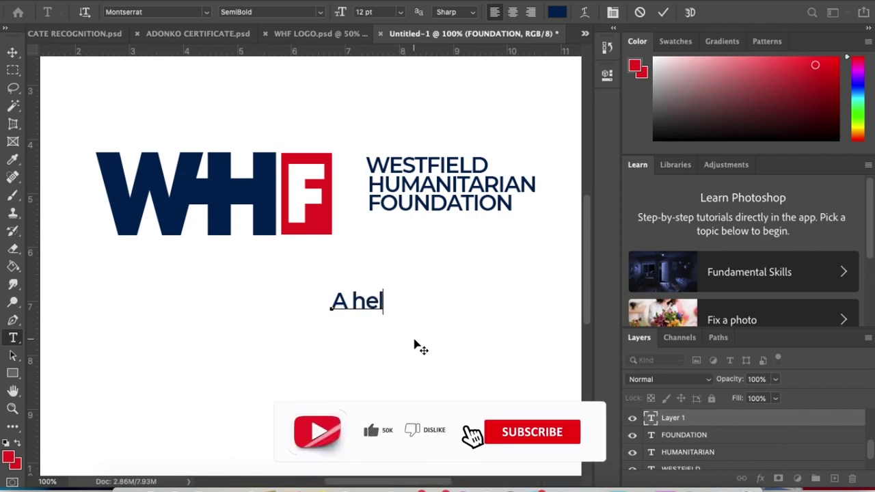
key("BackSpace")
key("BackSpace")
key("BackSpace")
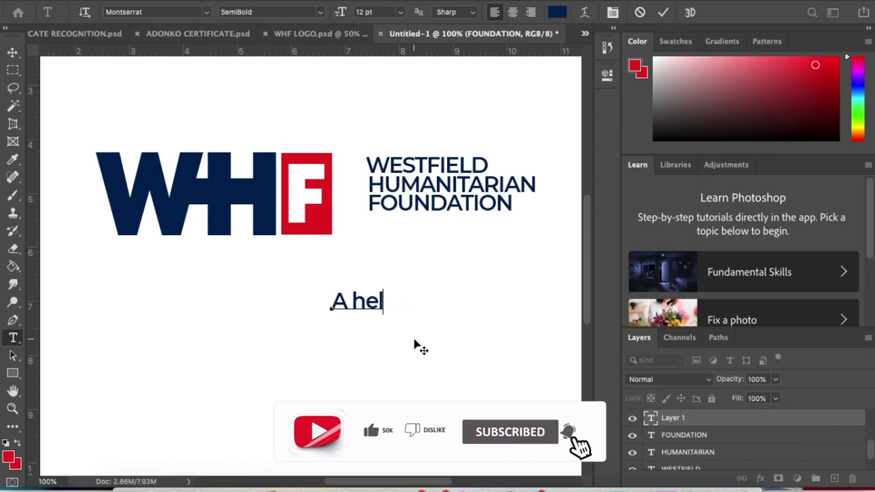
type("ping hand for a hop")
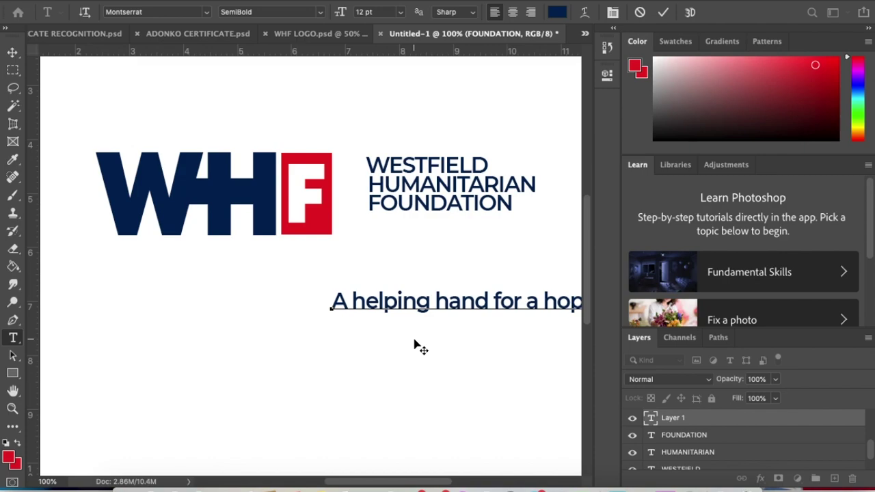
- Size the tagline to 5.5 pt and place it just beneath FOUNDATION
key("super+a")
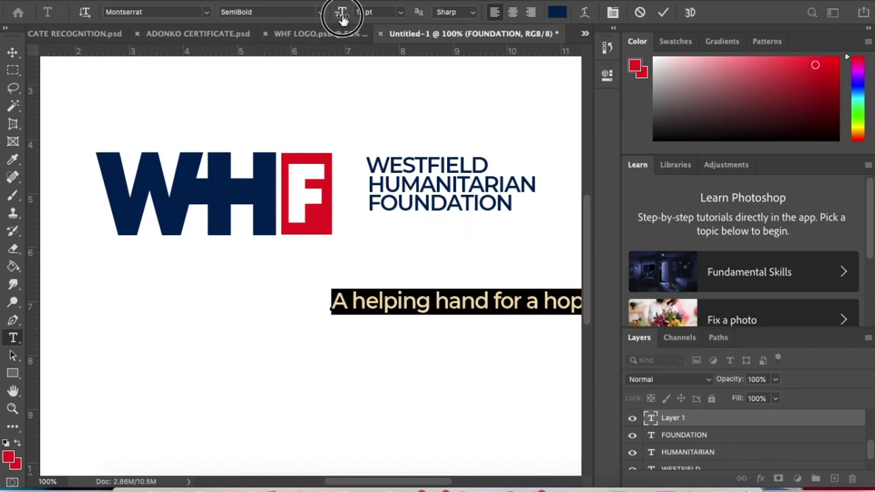
left_click_drag(342, 17, 335, 11)
left_click_drag(431, 246, 457, 170)
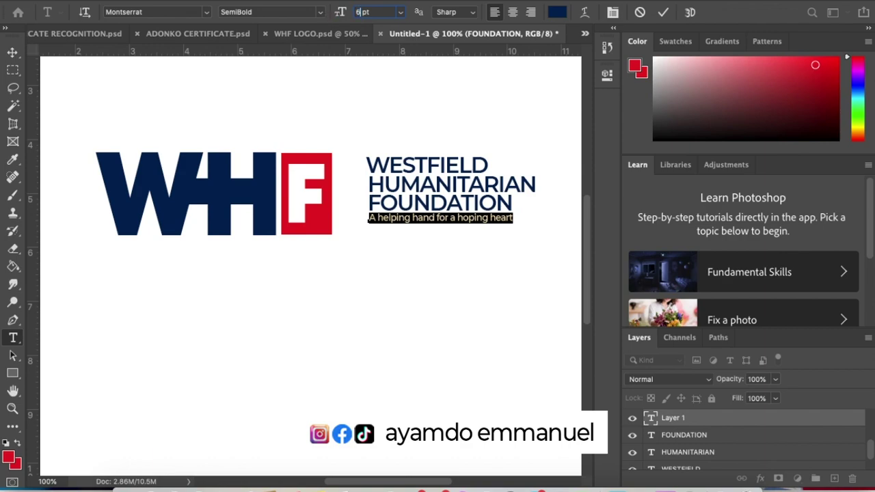
key("Return")
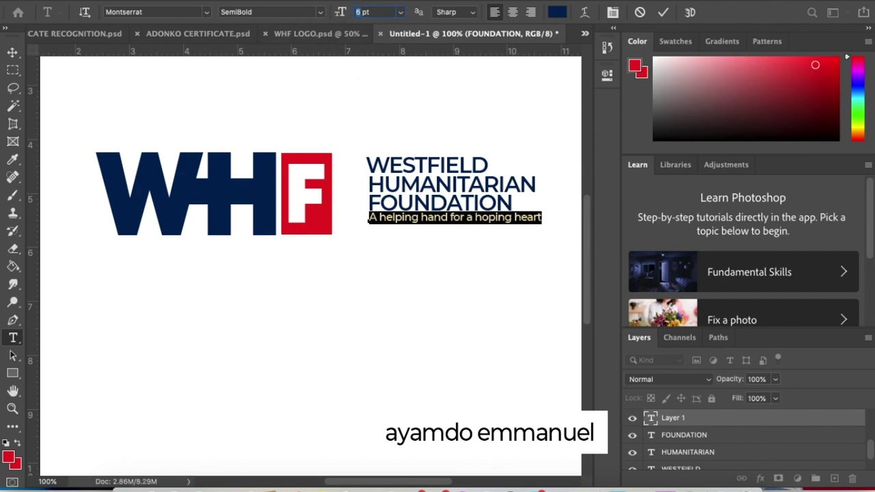
type("5.5")
key("Return")
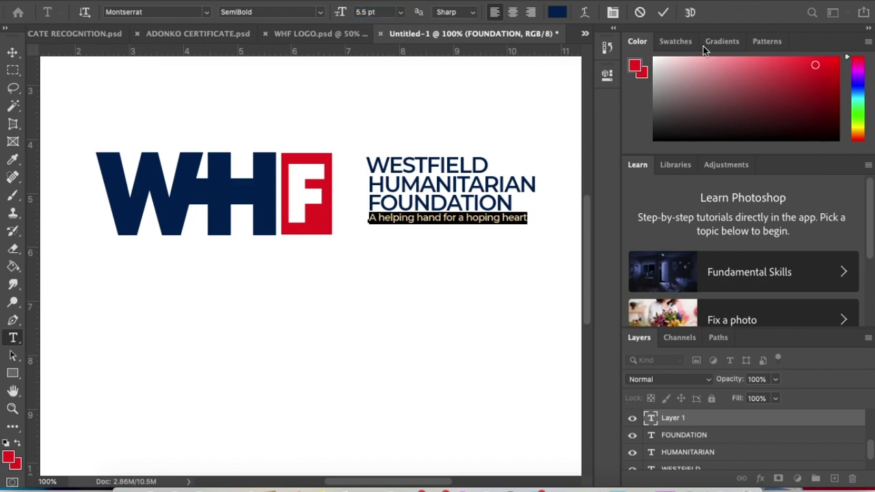
left_click(663, 12)
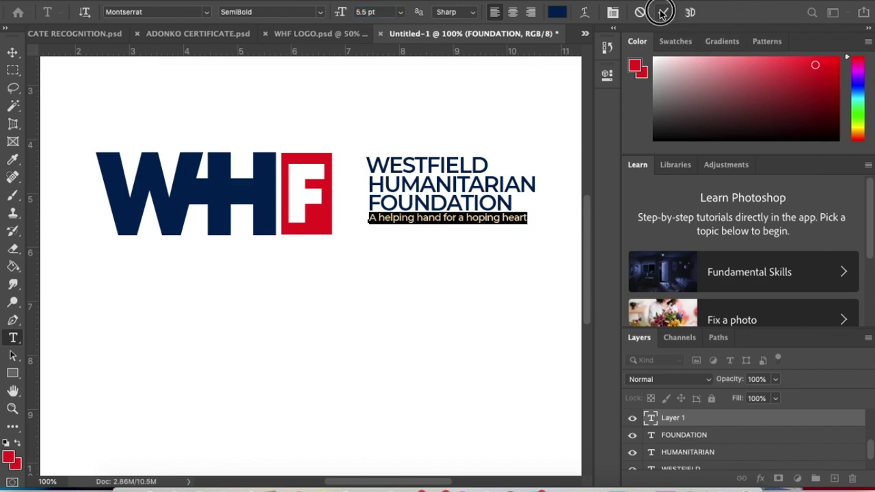
- Scale the foundation name group up slightly and nudge it closer to the WHF letters
left_click(12, 52)
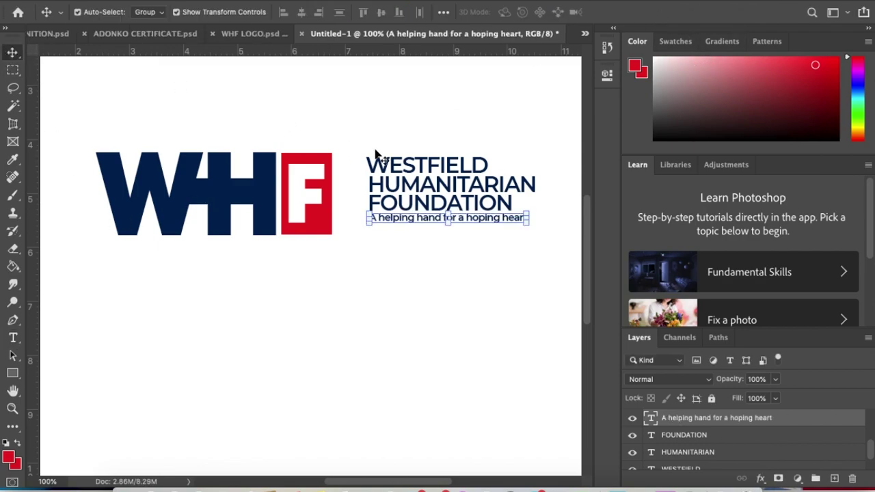
left_click(429, 166)
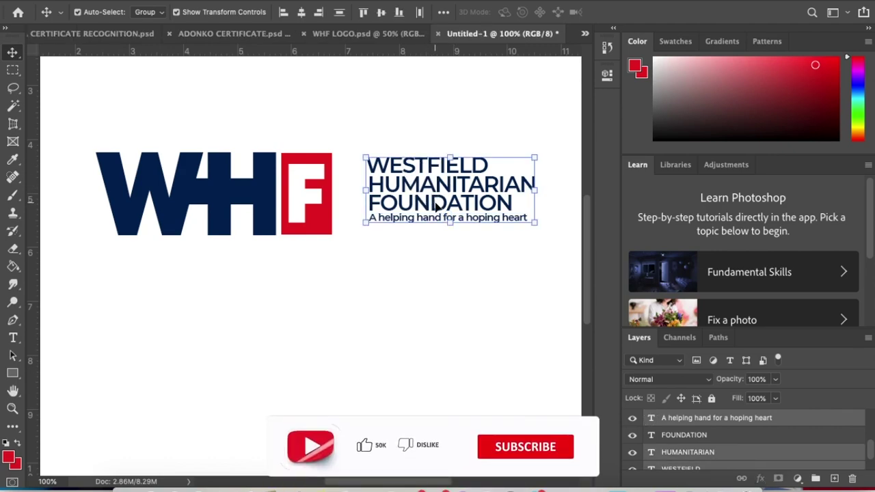
left_click(432, 205)
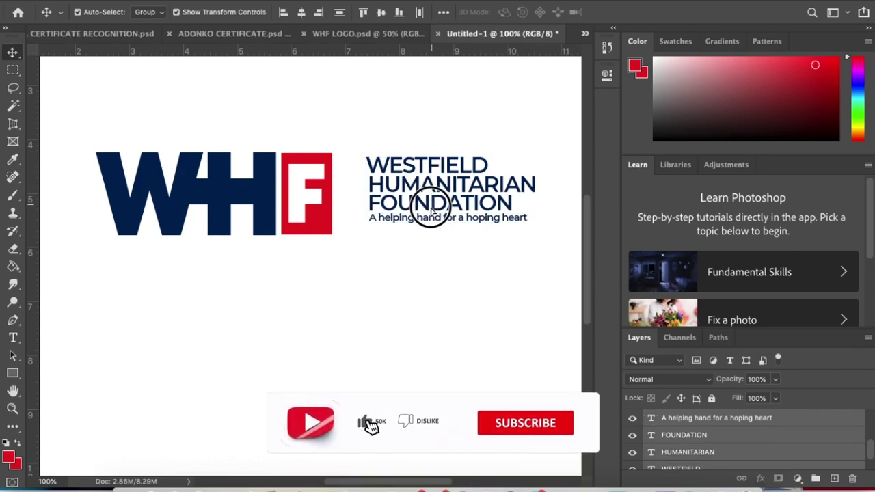
left_click_drag(430, 207, 425, 218)
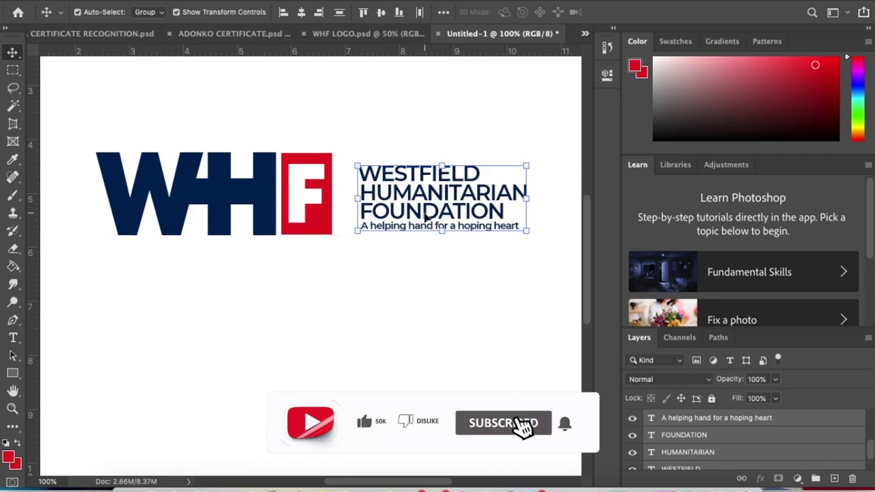
left_click_drag(526, 164, 550, 154)
left_click_drag(453, 190, 451, 191)
key("Up")
key("Up")
key("Up")
key("Left")
key("Left")
key("Left")
key("Left")
key("Left")
key("Left")
key("Left")
key("Left")
key("Left")
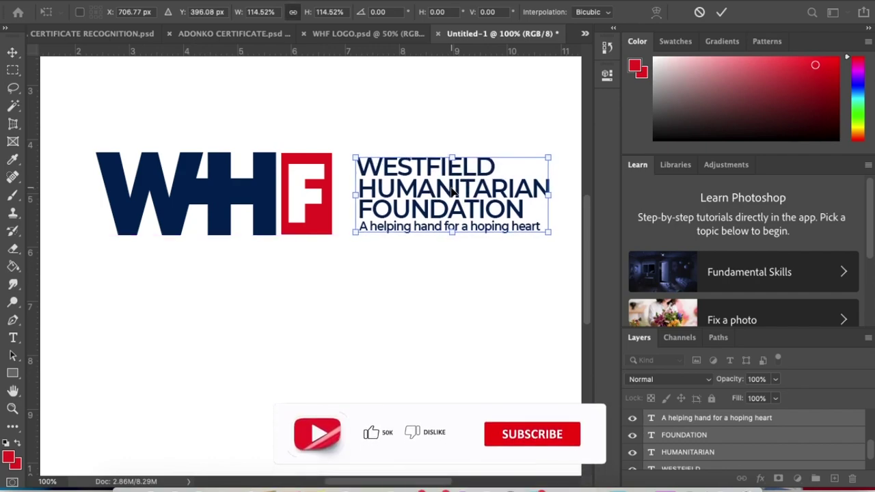
key("Left")
key("Left")
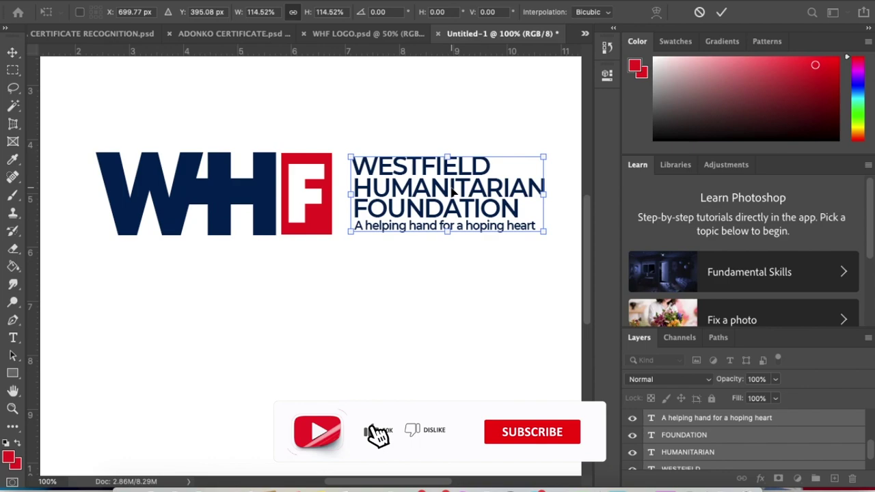
left_click(722, 12)
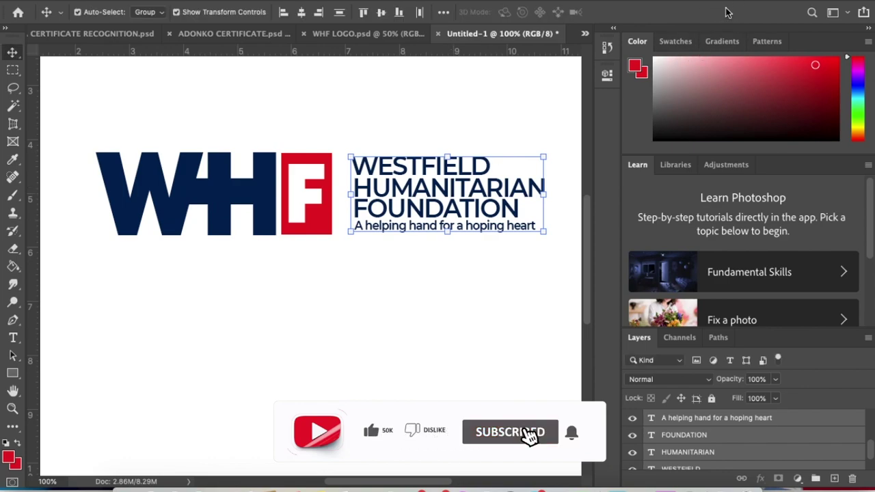
- Select the tagline and FOUNDATION layers and Free Transform them together
left_click(448, 302)
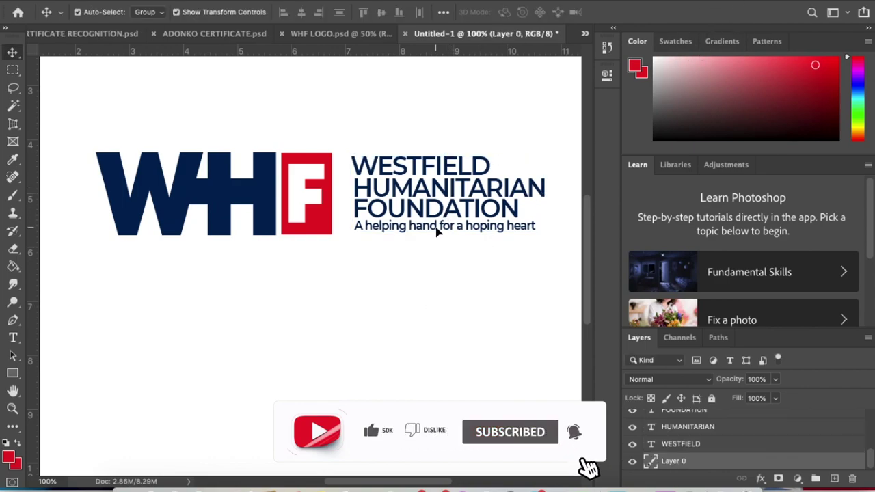
left_click(489, 227)
left_click(473, 211, "shift")
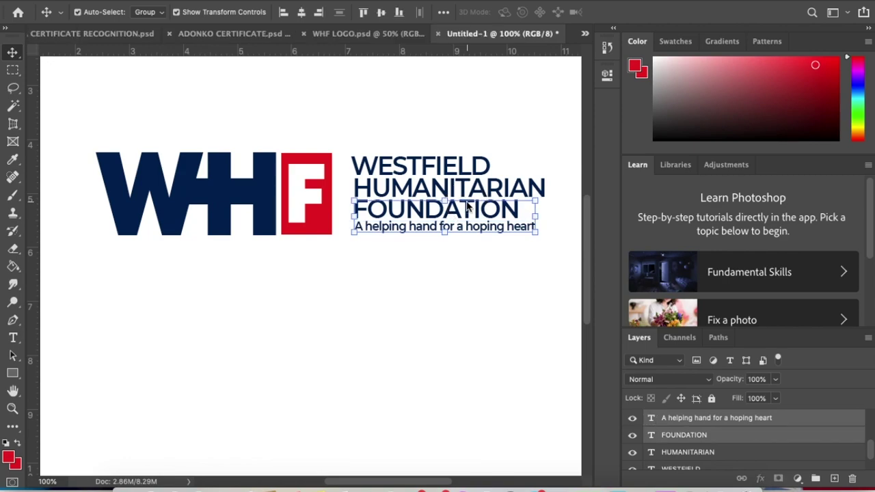
key("ctrl+t")
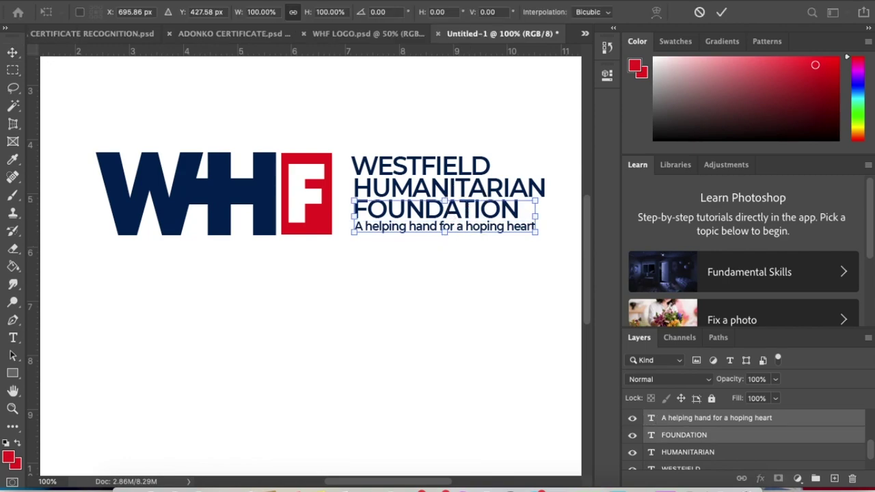
key("Return")
- Draw a thin vertical bar beside the F block and stretch it slightly taller
left_click(518, 83)
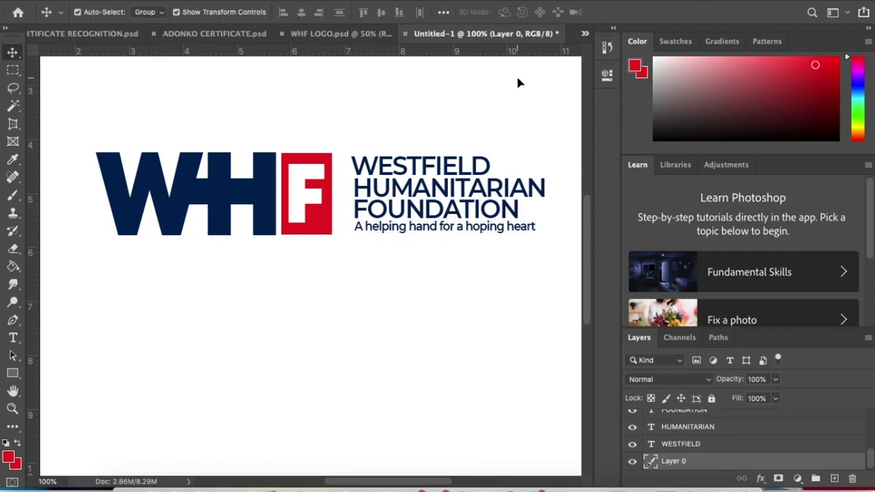
left_click(14, 376)
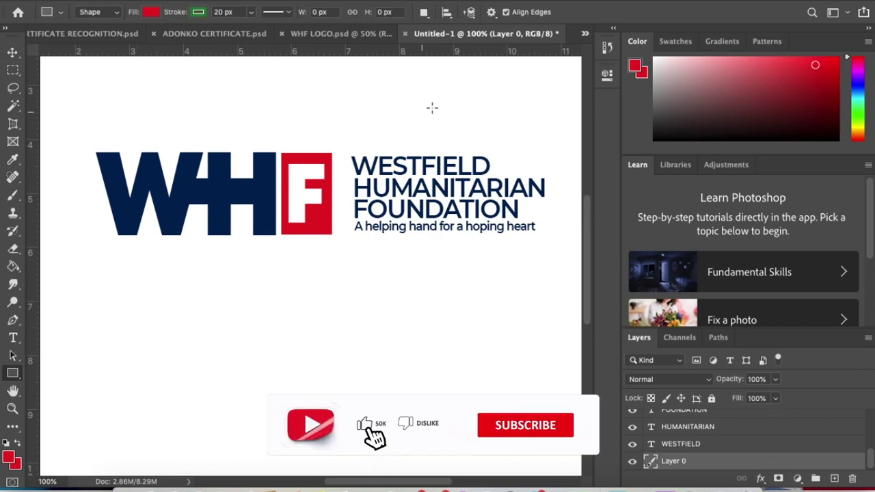
left_click_drag(341, 157, 341, 233)
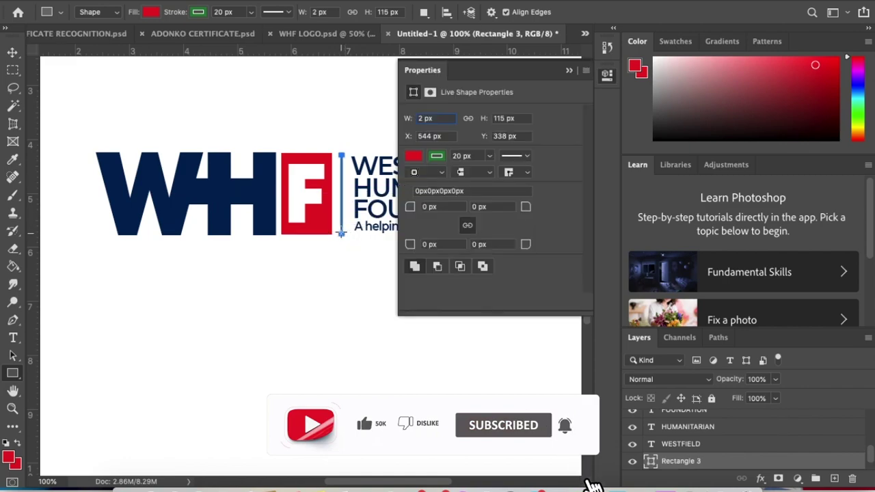
left_click(7, 57)
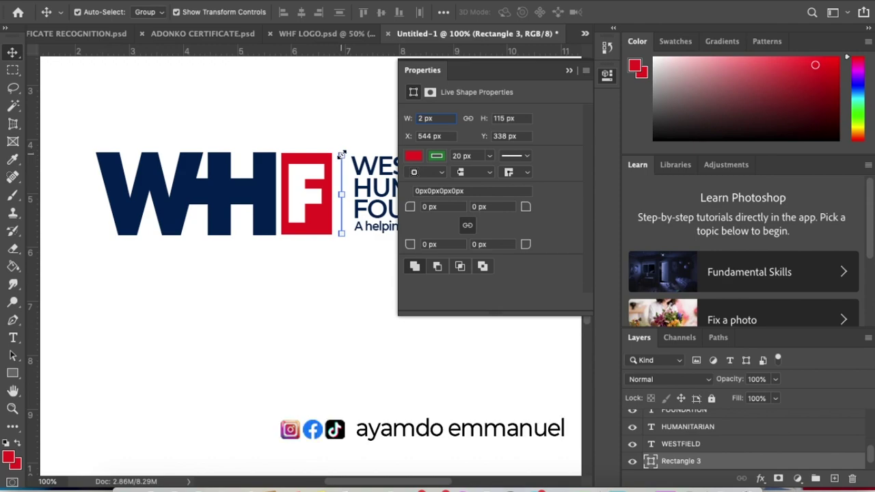
left_click(341, 153)
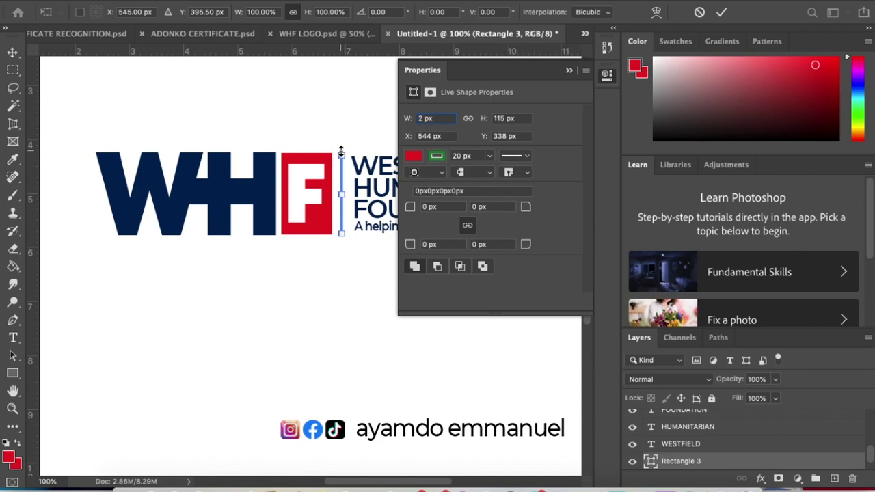
left_click_drag(341, 152, 341, 151)
left_click(723, 12)
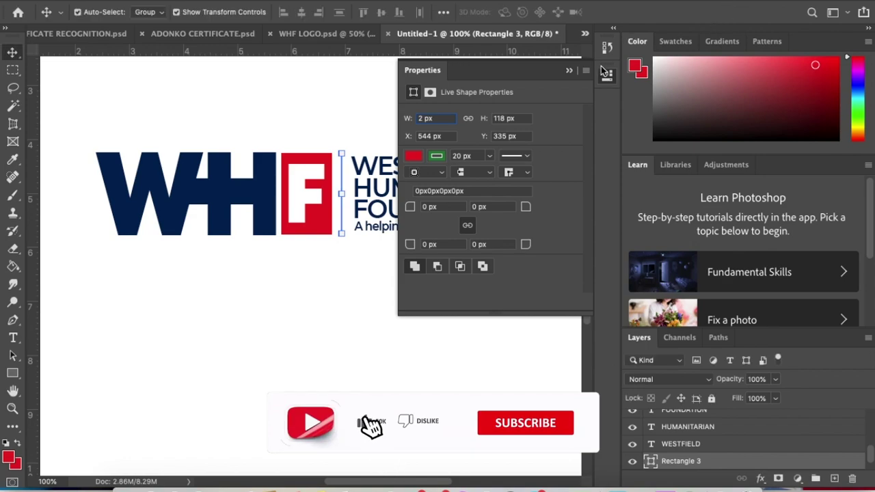
- Set the divider bar's fill and stroke to navy
left_click(568, 71)
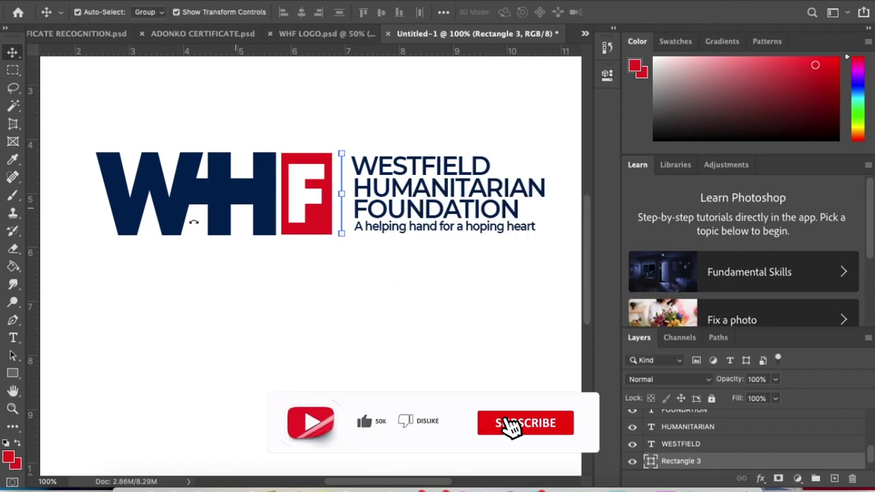
left_click(12, 373)
left_click(150, 12)
left_click(63, 85)
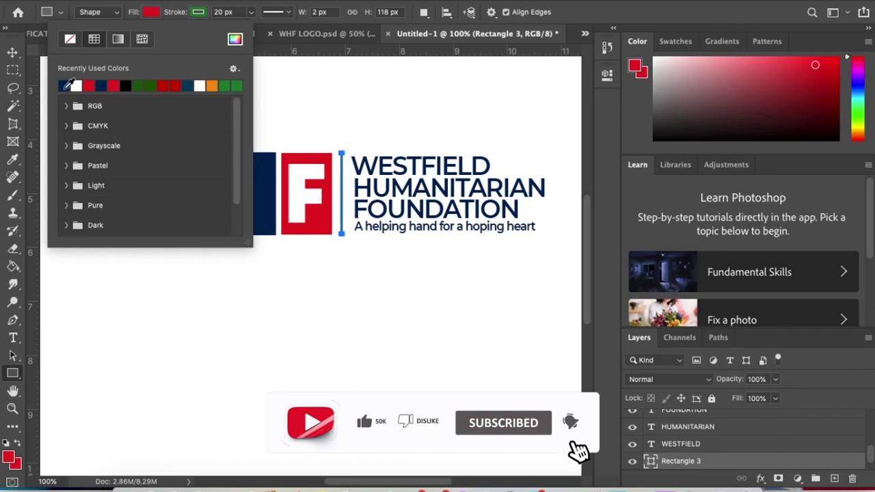
left_click(198, 11)
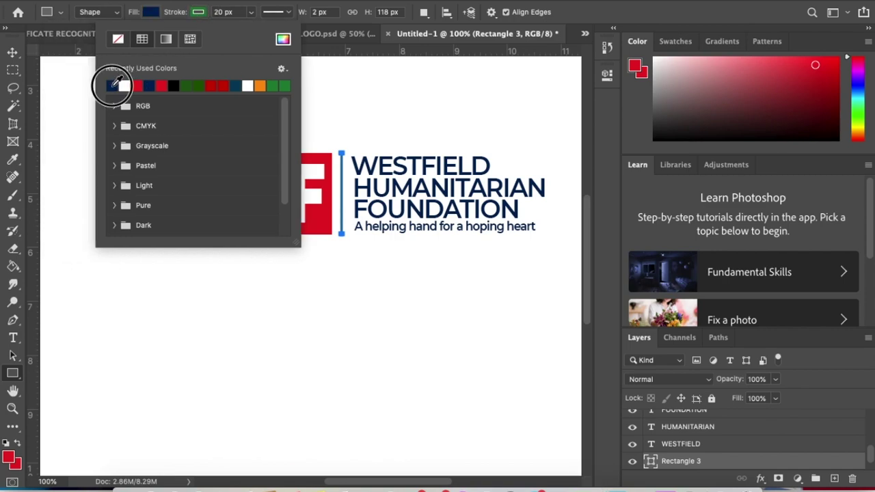
left_click(108, 86)
left_click(12, 52)
- At 66.7% zoom, marquee-select all logo layers and drag the lockup down toward the canvas centre
left_click(99, 293)
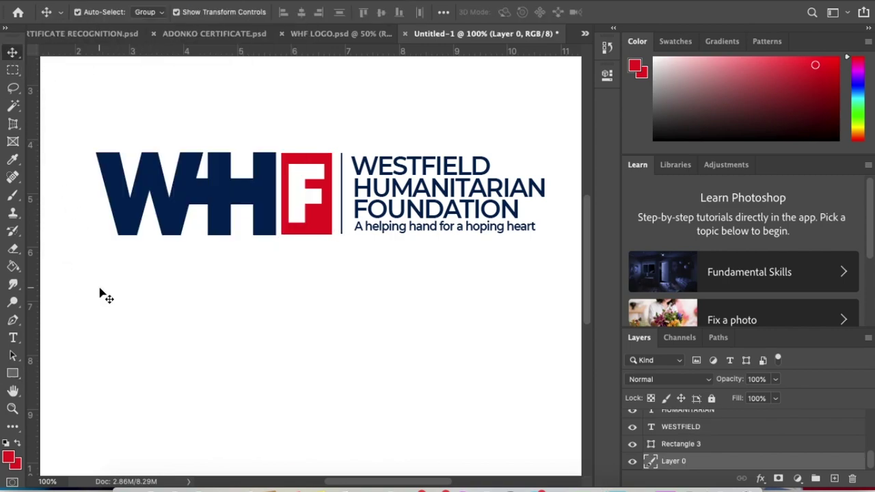
key("ctrl+minus")
key("ctrl+minus")
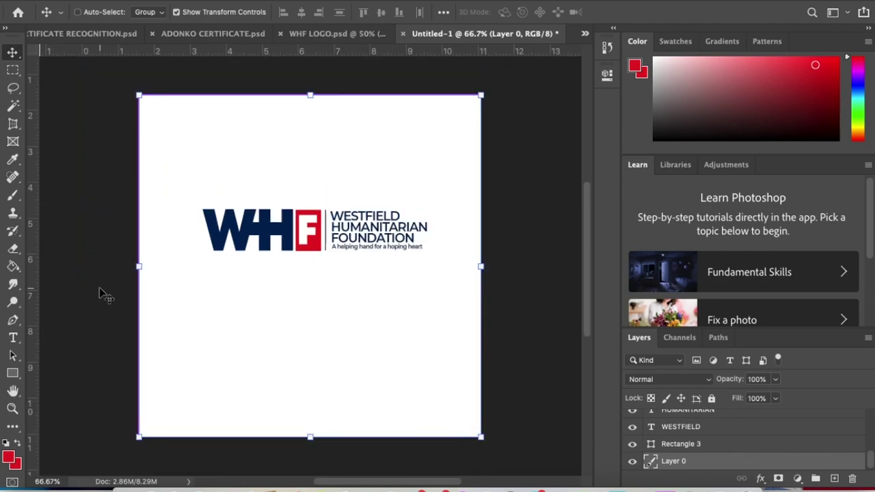
key("ctrl+plus")
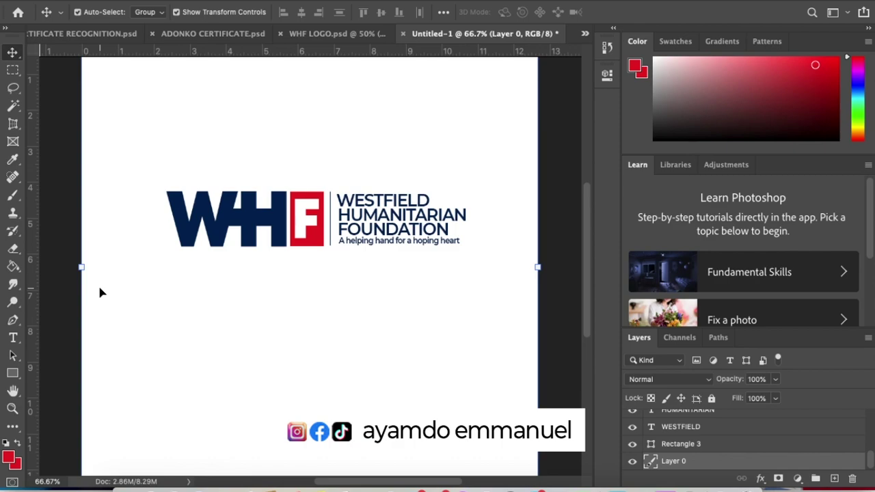
left_click_drag(66, 153, 566, 294)
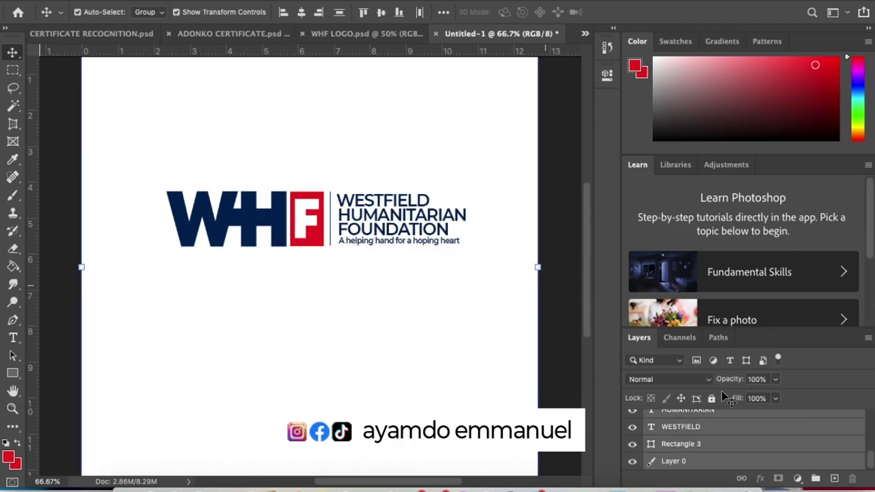
left_click(711, 465, "super")
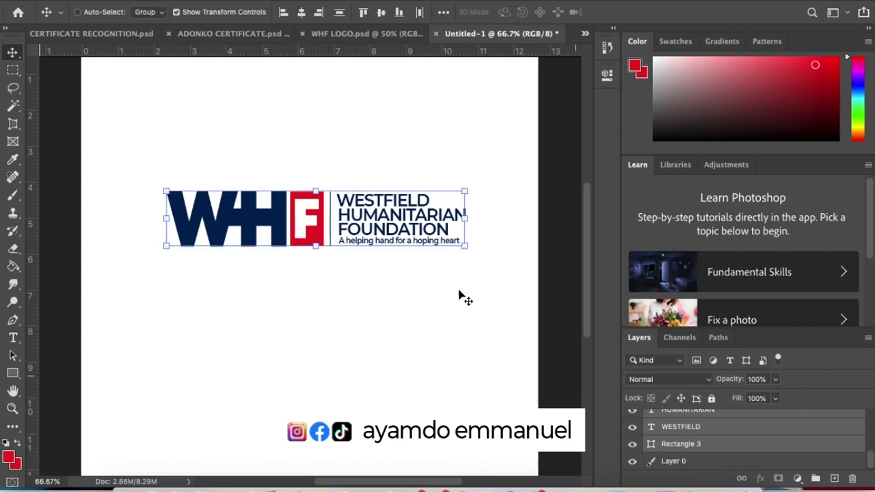
left_click_drag(325, 219, 314, 255)
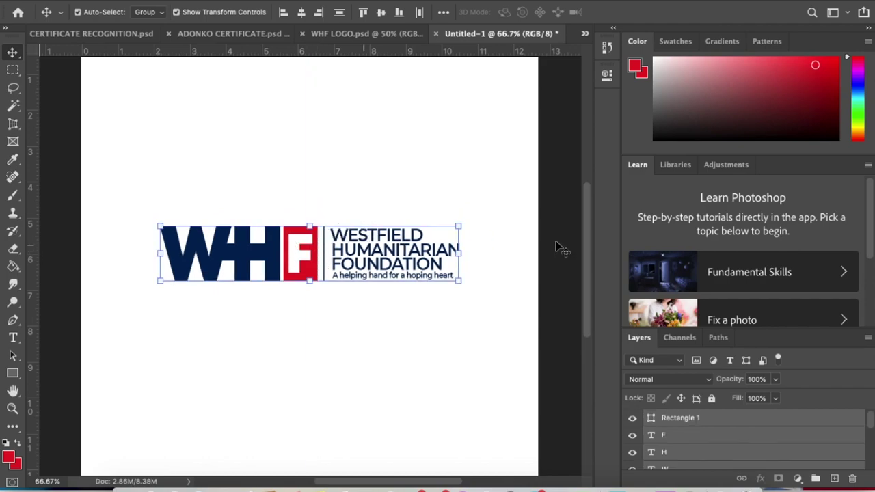
- Drag IMG_0573.JPG from Finder's Downloads folder into Photoshop
left_click(117, 477)
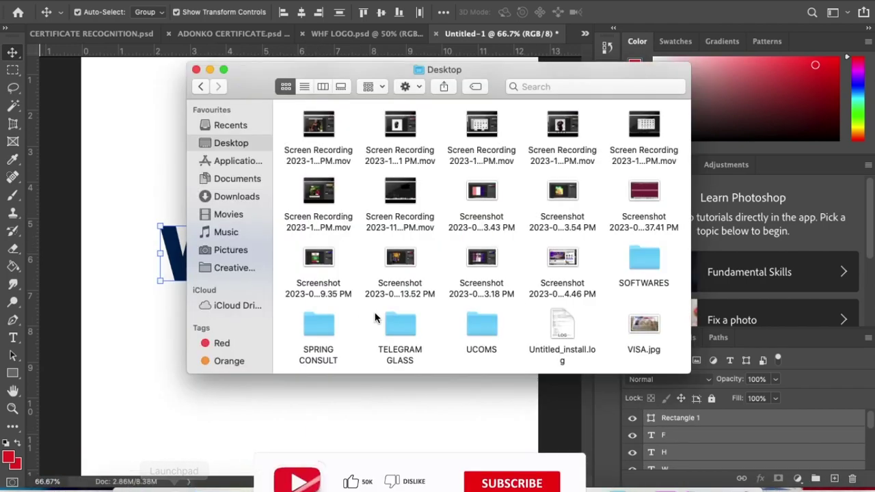
left_click(252, 196)
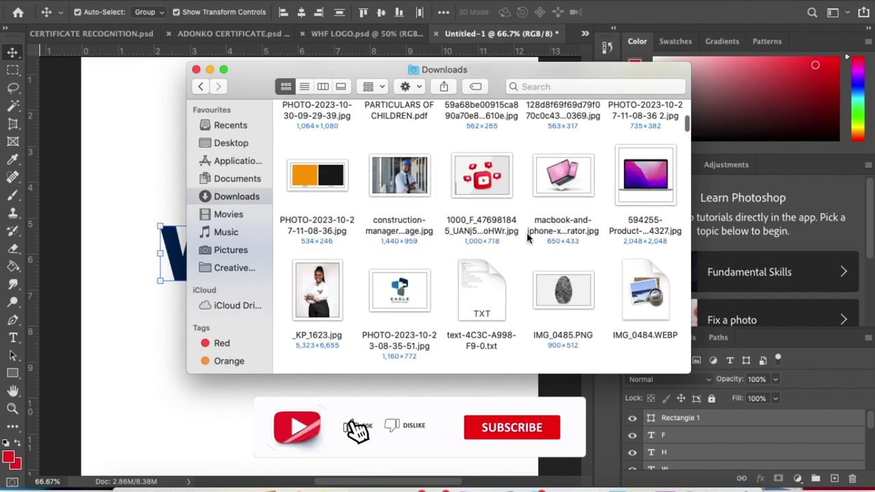
scroll(527, 237, "up", 10)
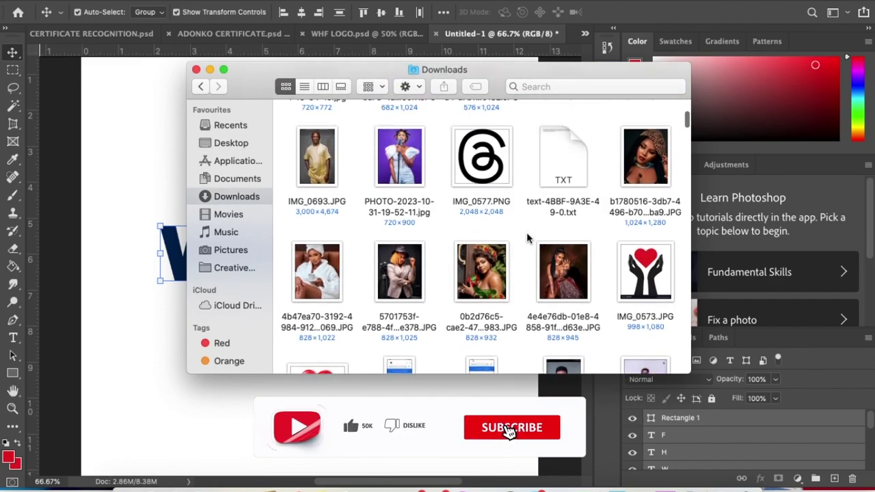
left_click_drag(645, 281, 578, 37)
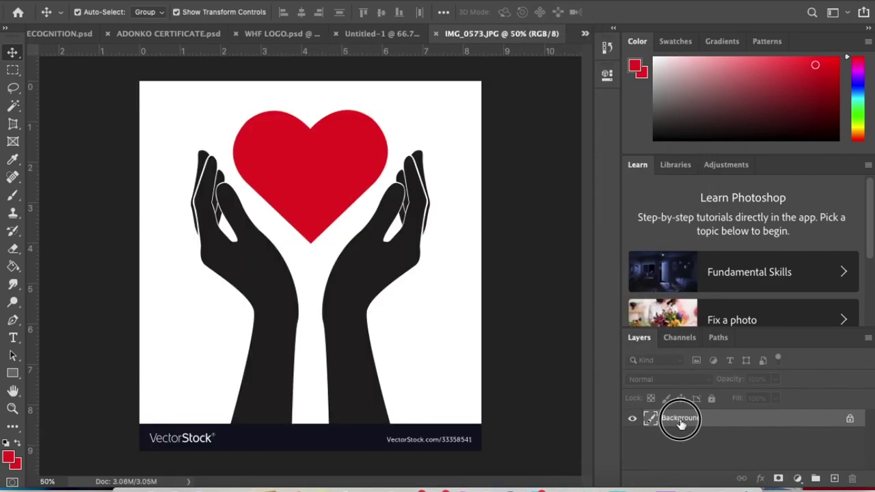
- Unlock the background as Layer 0 and delete the white area around the hands
double_click(680, 419)
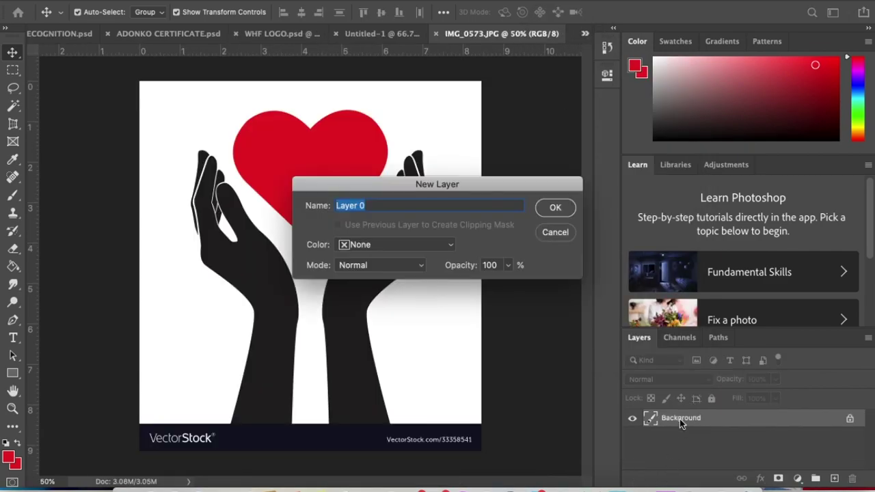
key("Return")
left_click(12, 101)
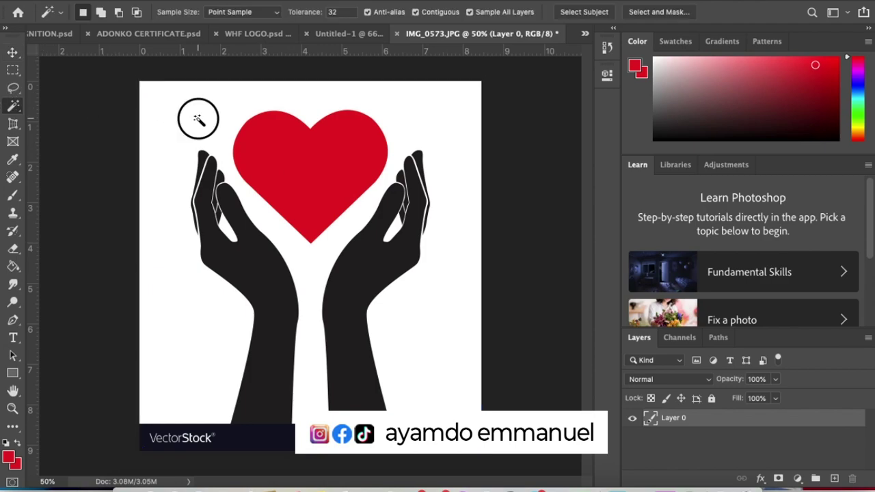
left_click(198, 117)
key("Delete")
key("ctrl+d")
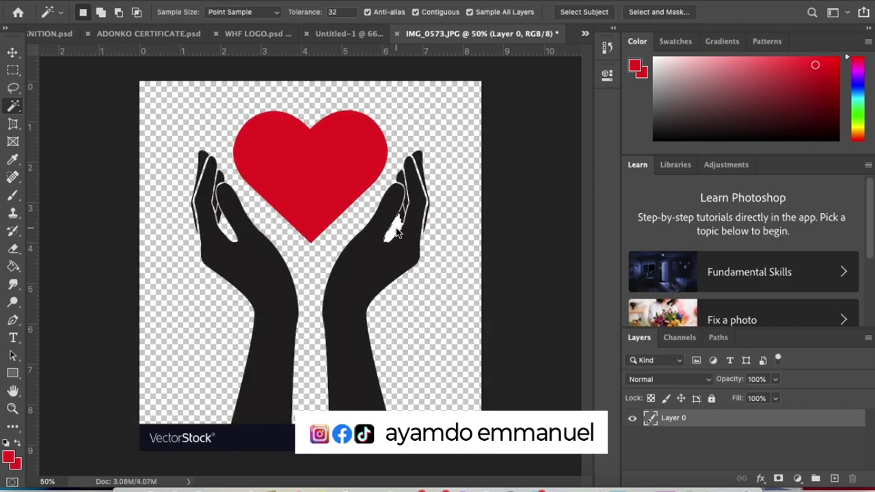
- Delete the stock banner strip and the bottom strip of the hands
left_click(12, 70)
left_click_drag(125, 412, 544, 484)
key("Delete")
key("ctrl+d")
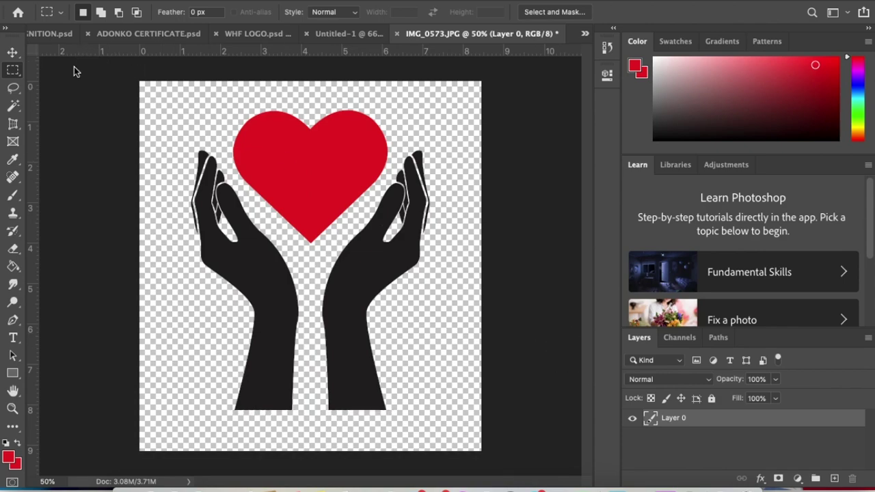
left_click_drag(120, 389, 531, 450)
key("Delete")
key("ctrl+d")
left_click(9, 51)
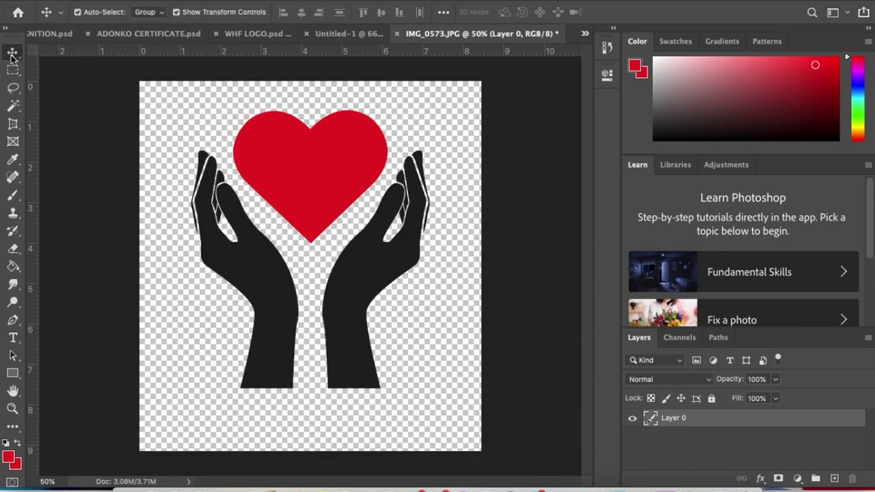
- Move the hands-and-heart layer into Untitled-1, scale it to about 15.45%, and place it above W and H
left_click_drag(313, 186, 250, 196)
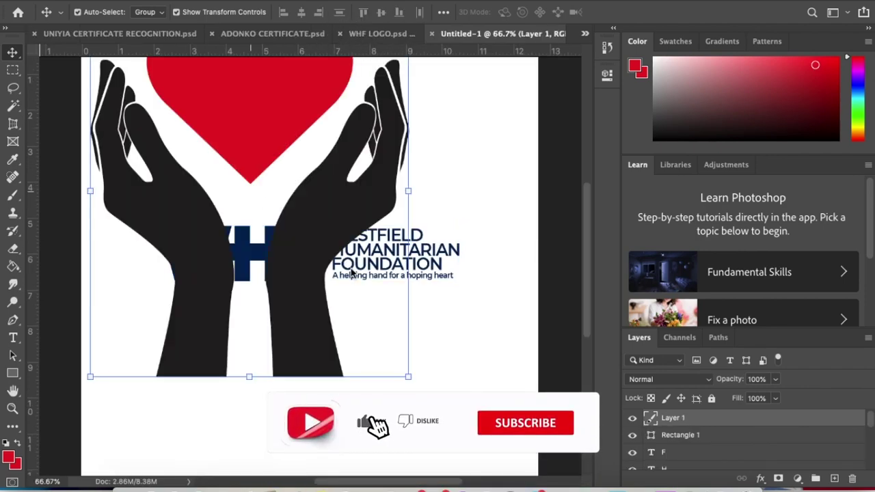
key("ctrl+minus")
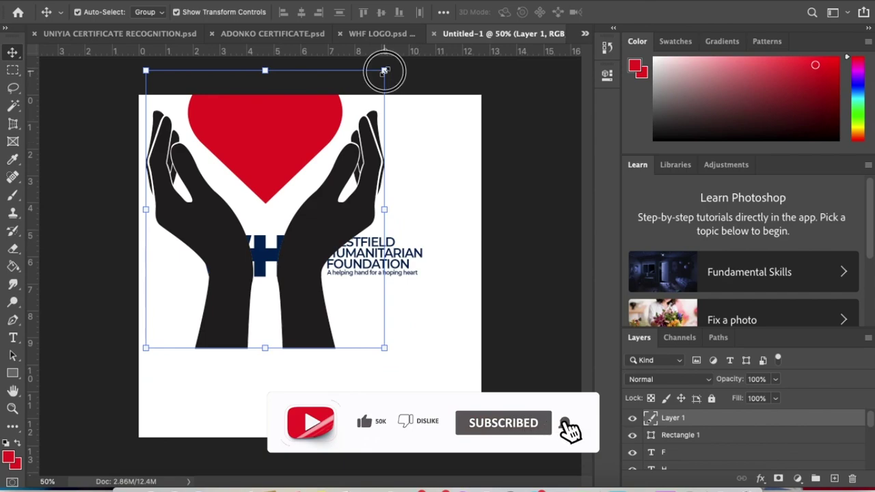
left_click_drag(384, 71, 232, 178)
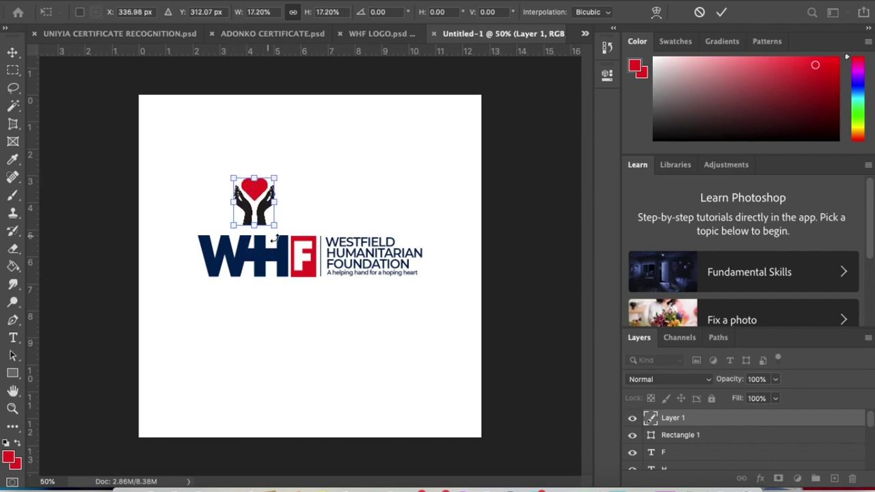
left_click_drag(275, 226, 270, 221)
left_click_drag(261, 190, 258, 196)
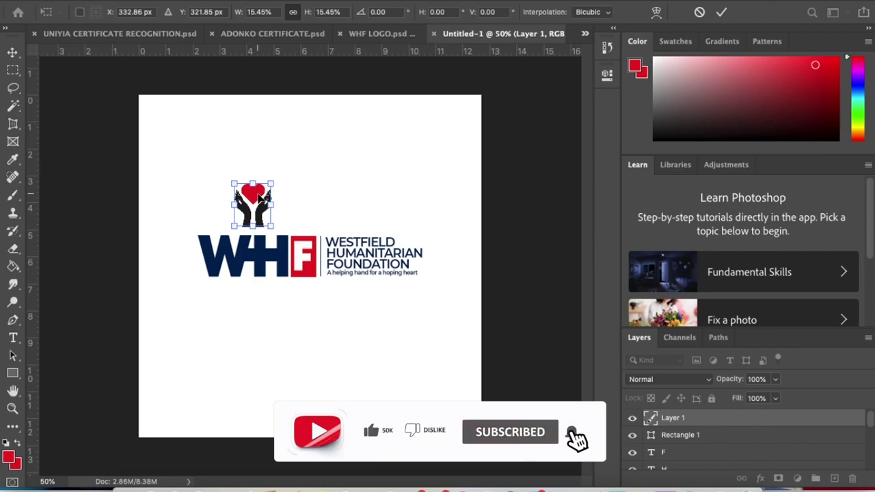
left_click(721, 12)
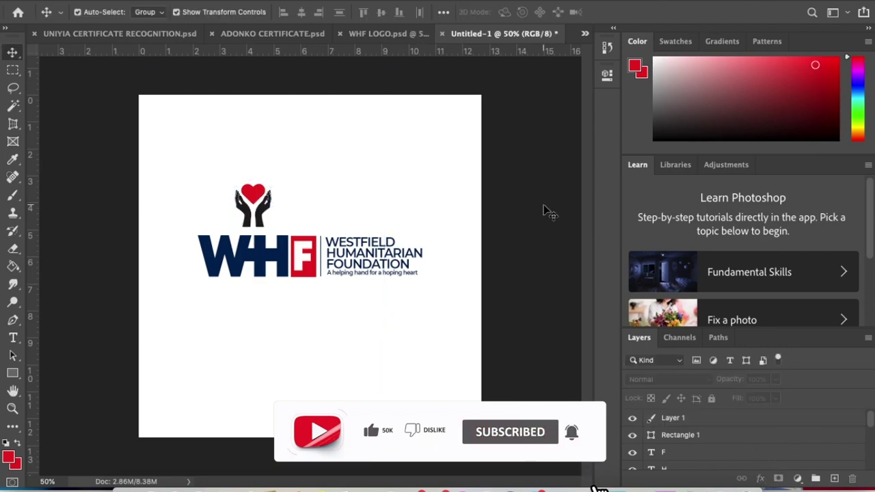
- Zoom in and trace a pen path around the black hands, leaving out the heart
key("super+equal")
key("super+equal")
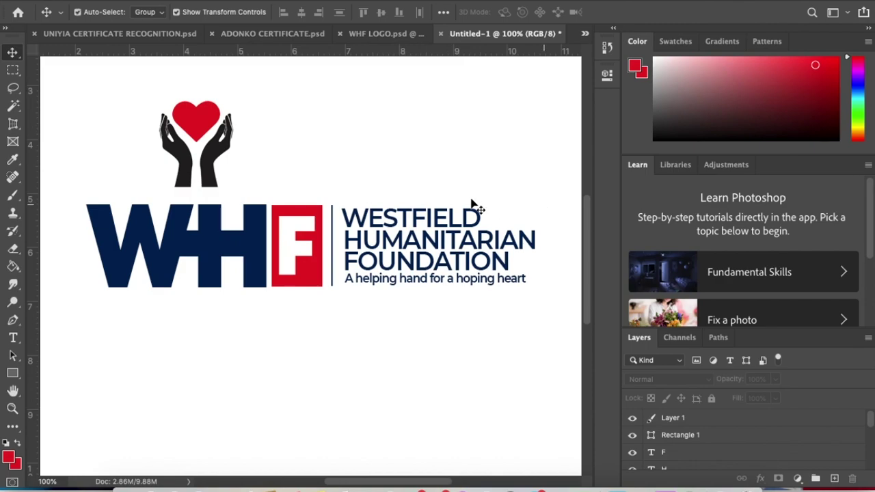
left_click(217, 172)
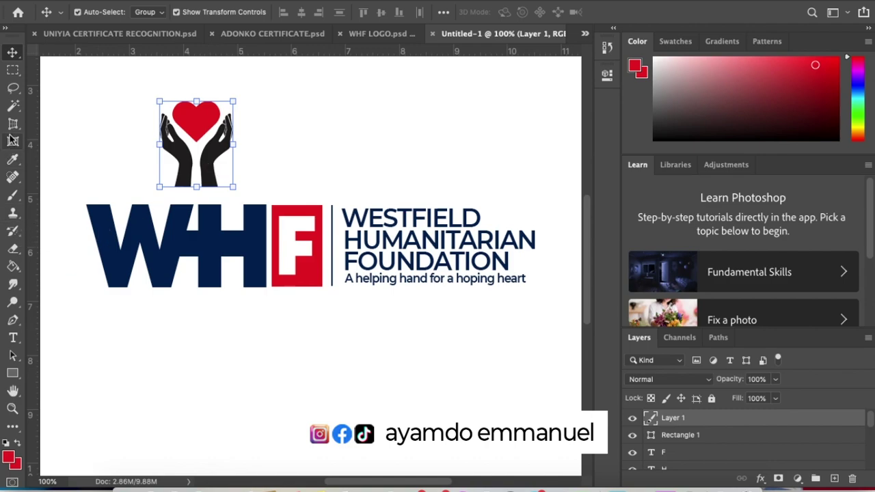
left_click(11, 107)
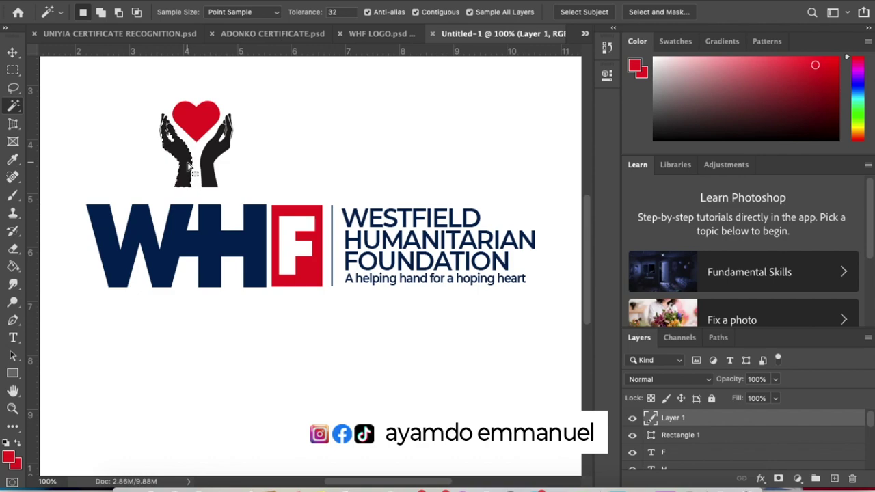
left_click(12, 319)
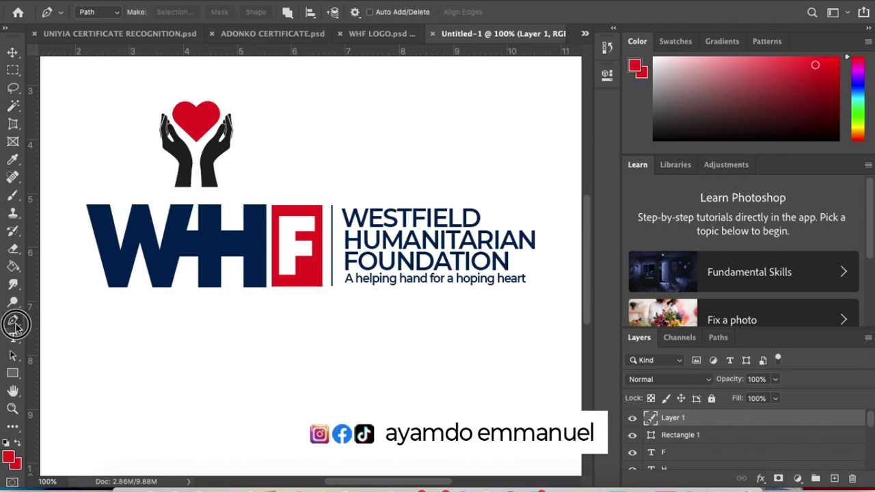
left_click(184, 137)
left_click(173, 121)
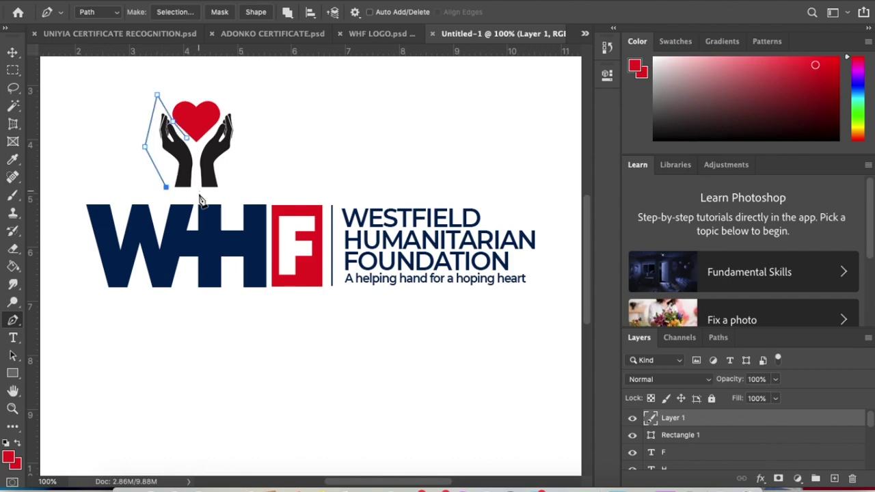
left_click(247, 187)
left_click(258, 87)
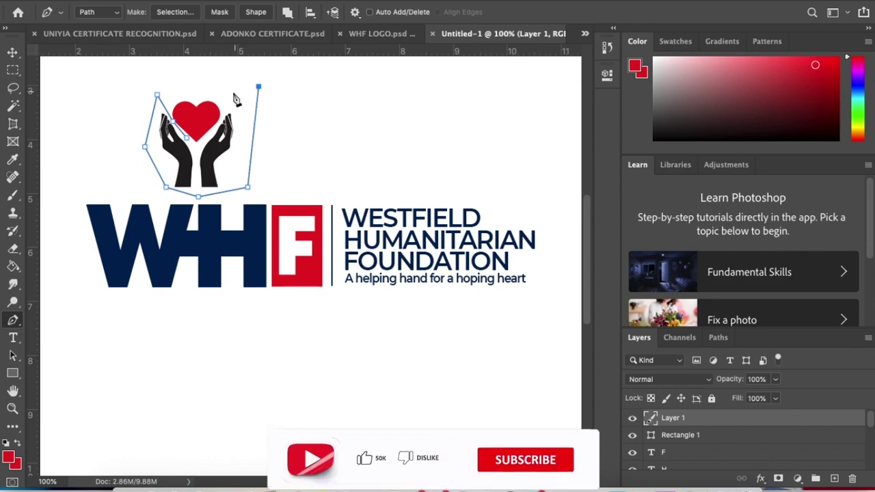
left_click(227, 92)
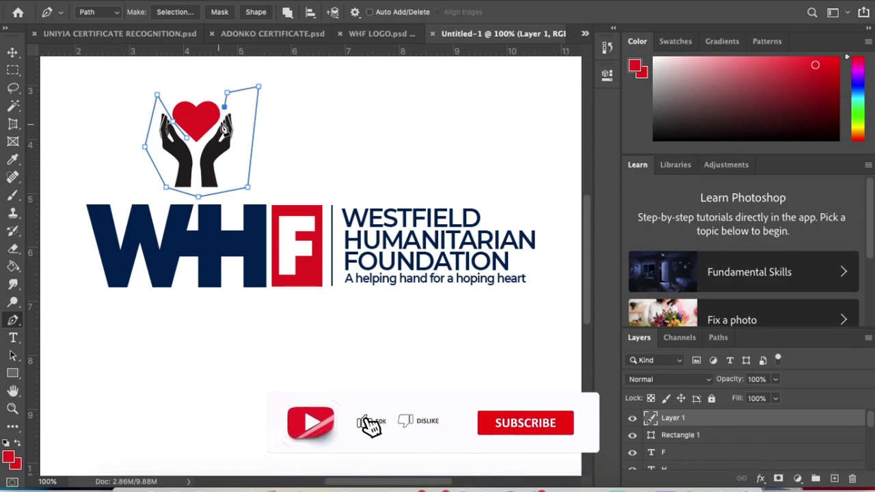
left_click(198, 146)
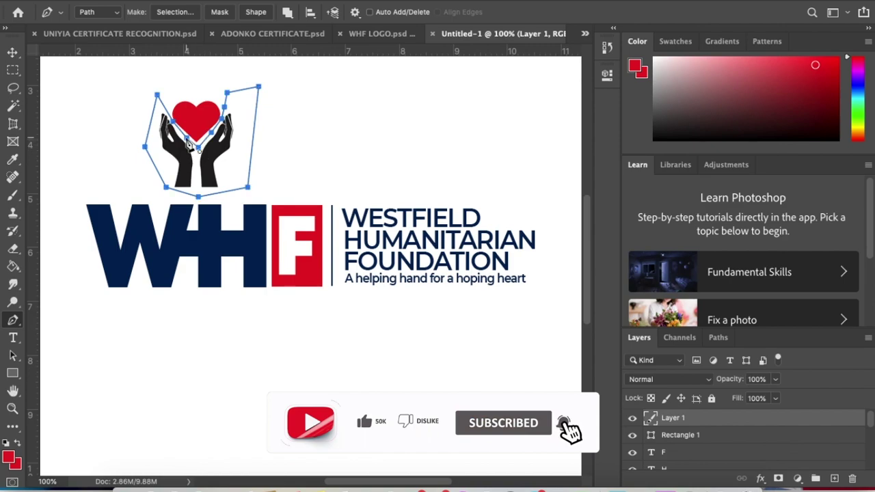
- Convert the path to a selection with no feathering and copy it to a new layer
left_click(189, 11)
key("Return")
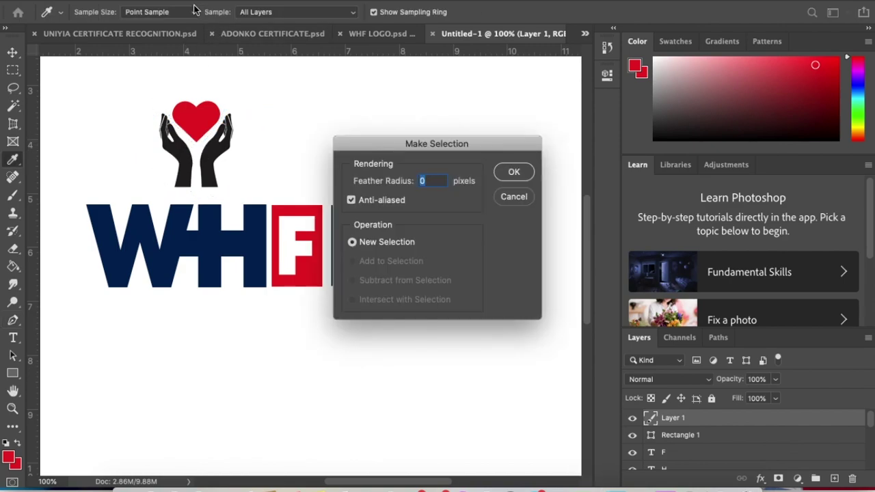
left_click(13, 52)
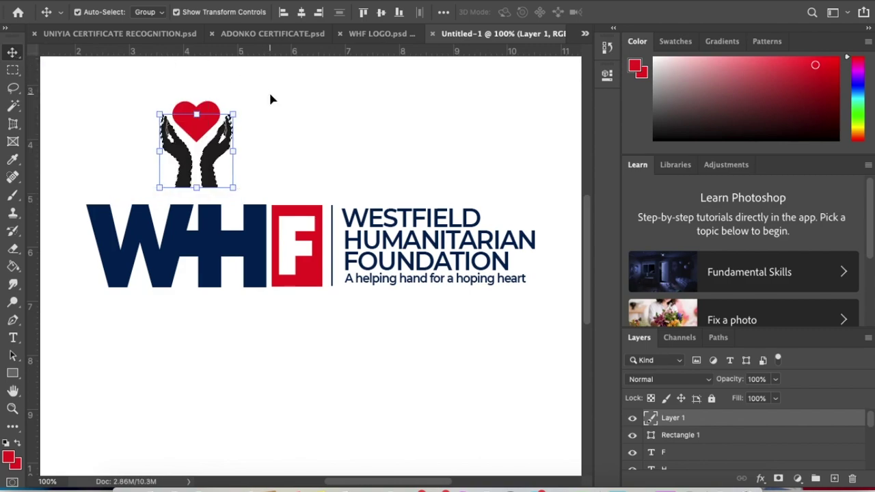
key("ctrl+j")
- Give Layer 2 a navy Color Overlay so the hands turn navy, then zoom out
right_click(757, 424)
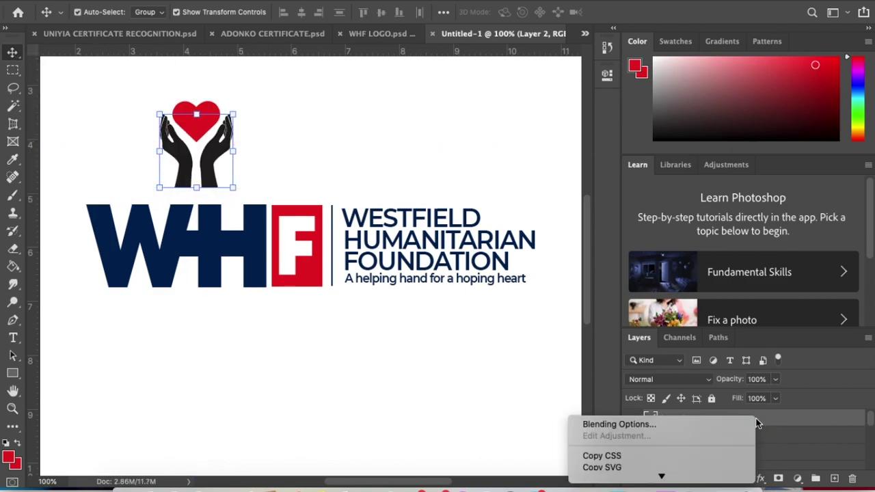
left_click(705, 425)
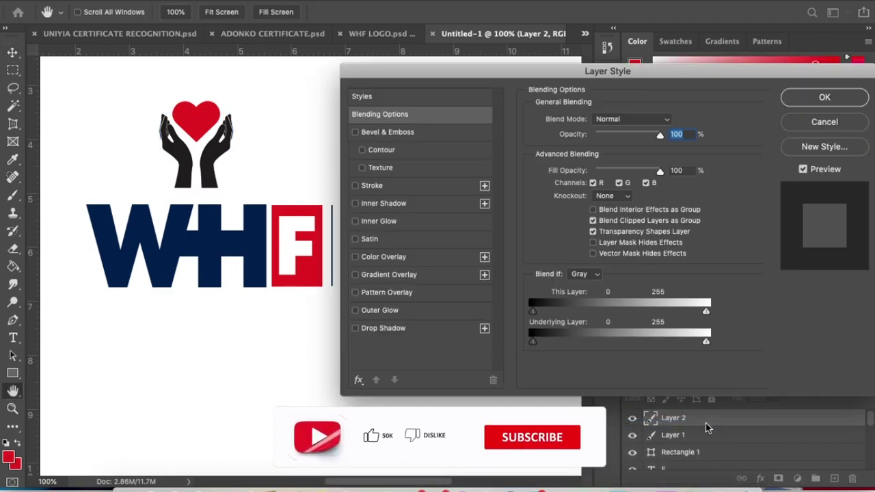
left_click(386, 257)
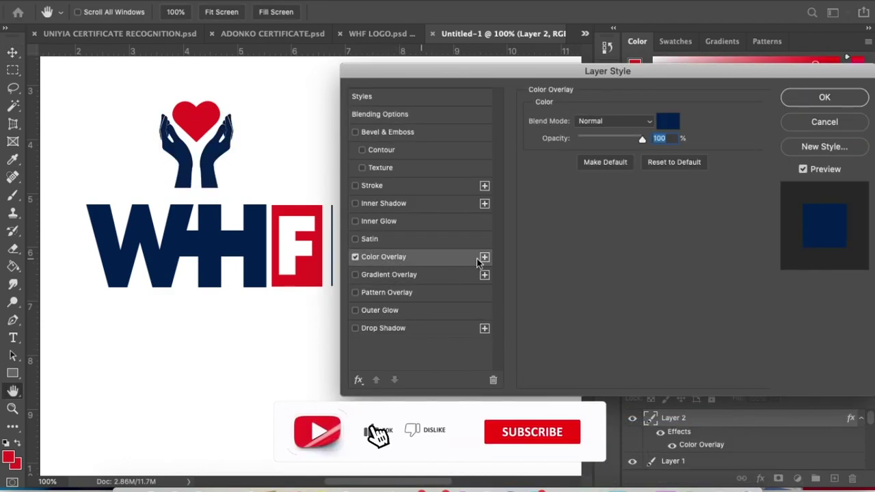
left_click(821, 97)
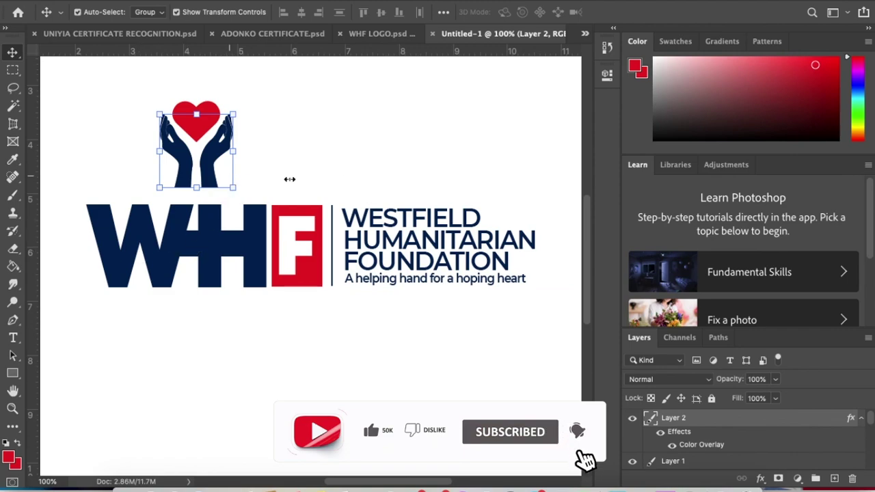
left_click(346, 181)
key("ctrl+minus")
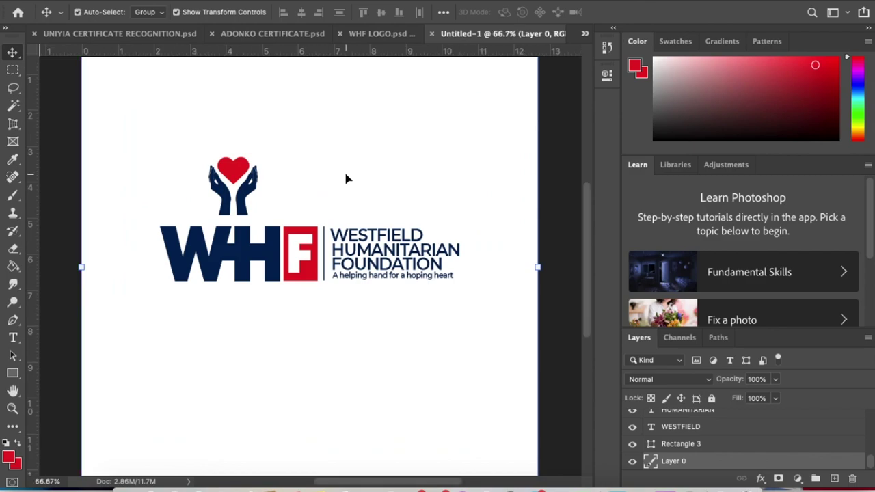
left_click(564, 171)
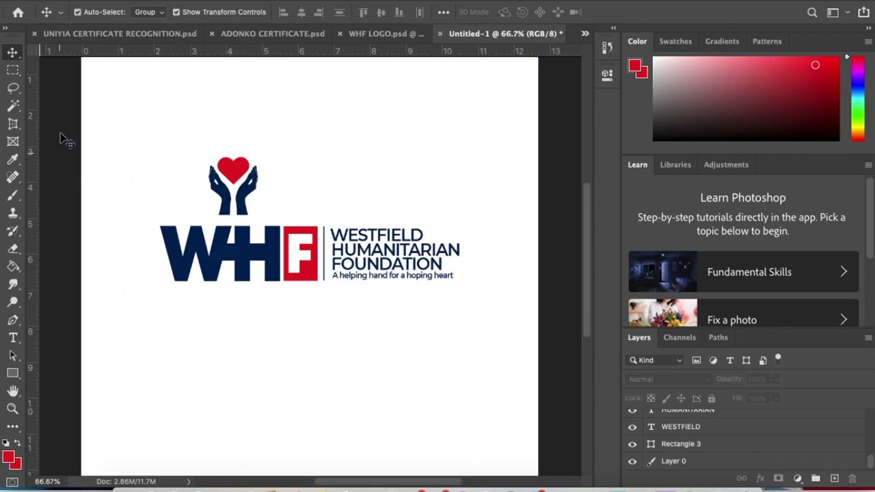
- Select every logo layer except the background and shift the logo about 0.43 cm down
left_click_drag(64, 137, 561, 306)
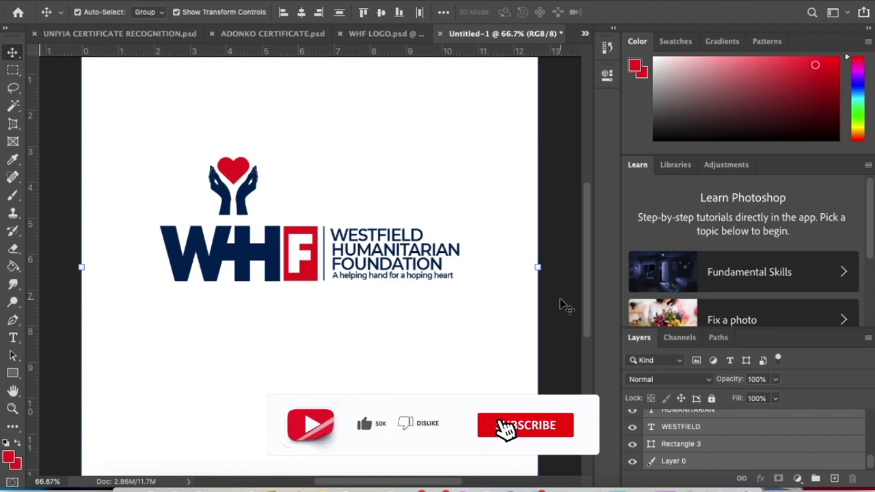
key("ctrl")
key("ctrl+minus")
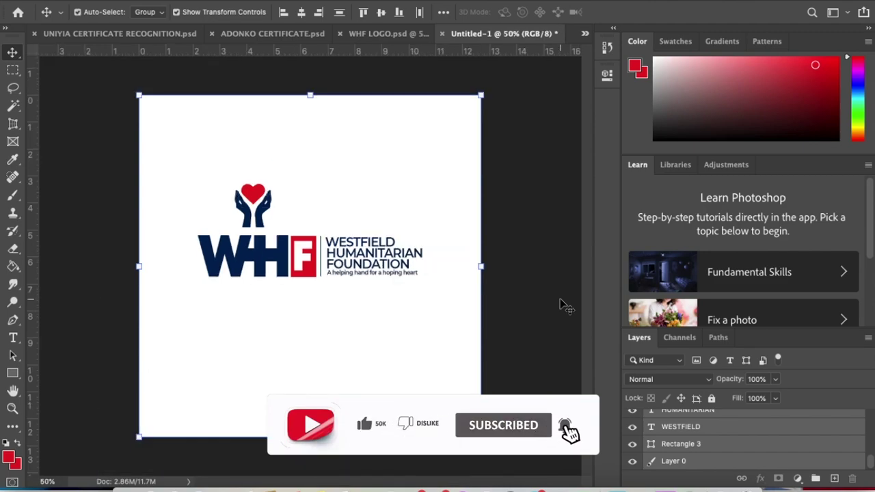
left_click(673, 461, "ctrl")
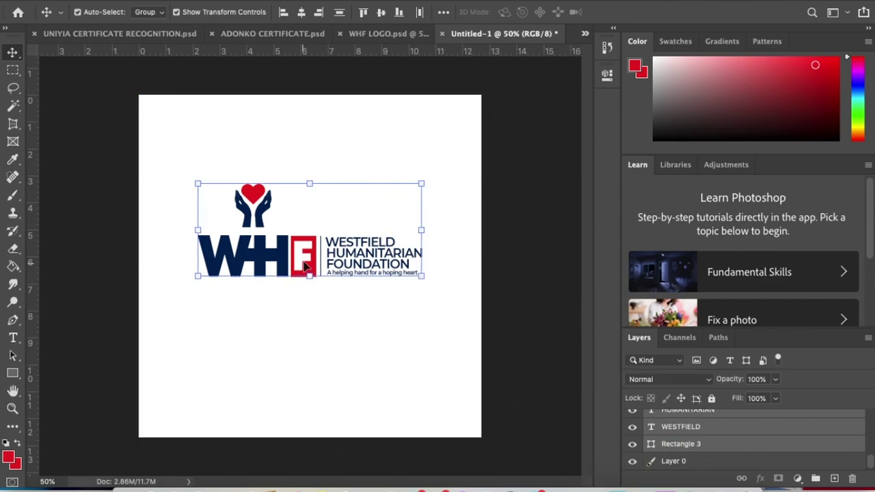
left_click_drag(305, 264, 305, 275)
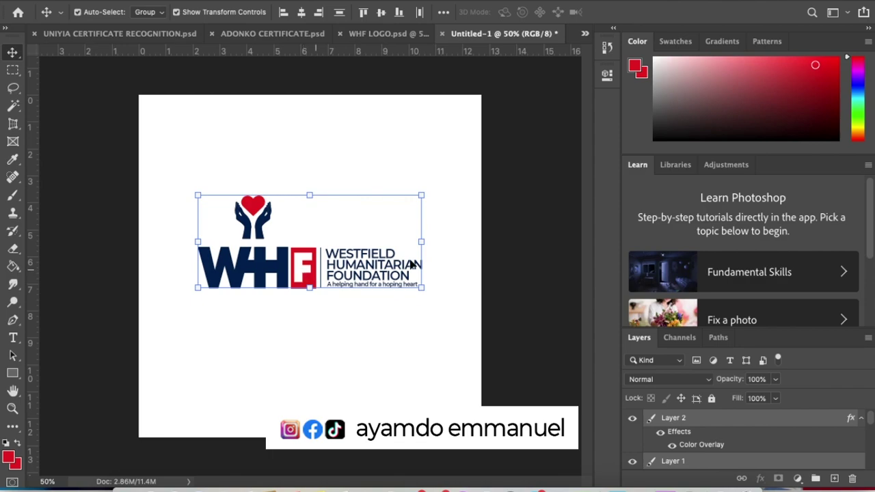
- Deselect, hide all panels and zoom in to preview the finished WHF logo
left_click(552, 287)
key("Tab")
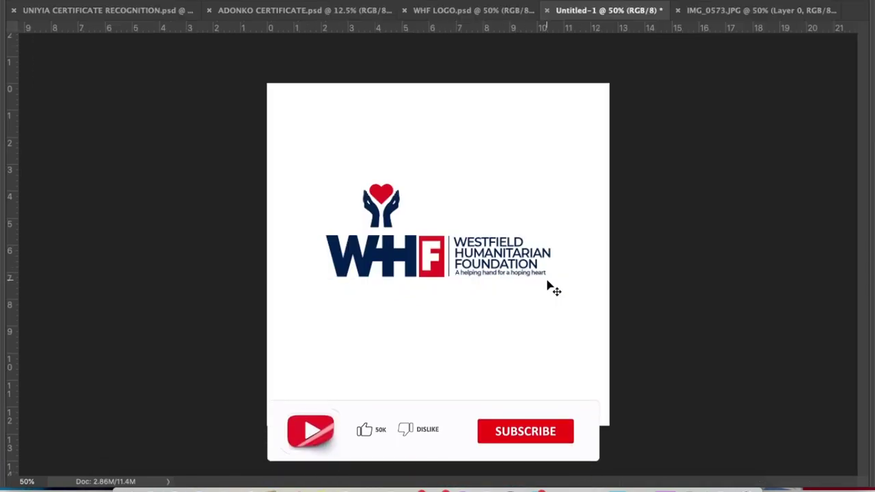
key("ctrl+plus")
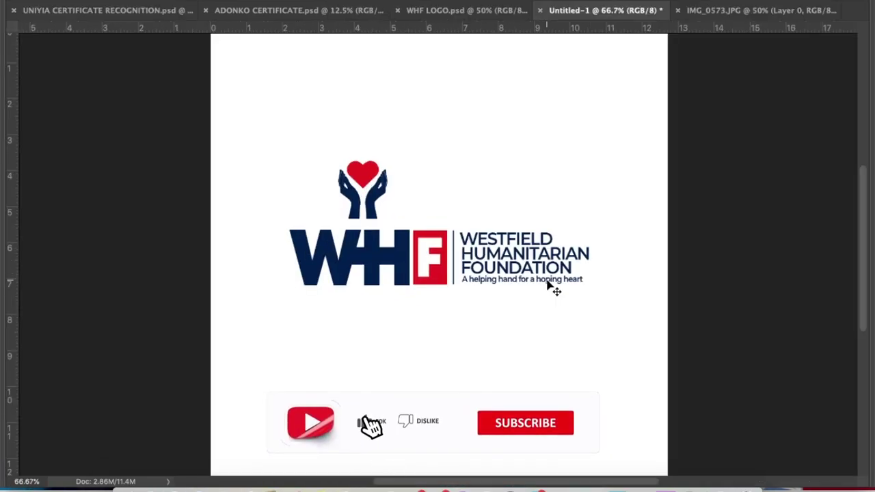